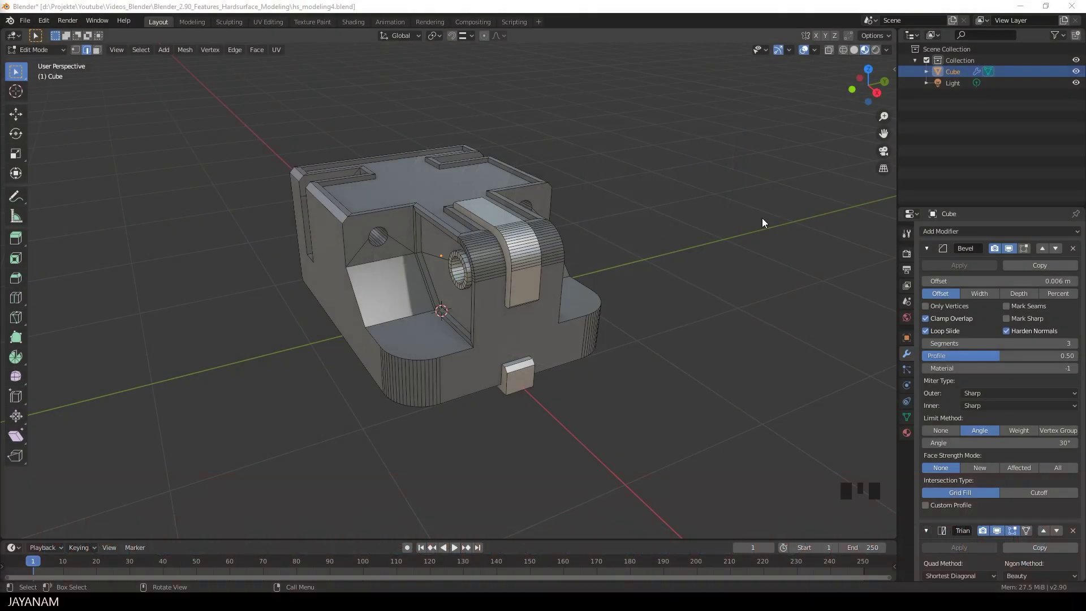
# Step: Look over the cube, back out of the UV unwrap menu and clear the mesh selection
pyautogui.moveTo(684, 272)
pyautogui.mouseDown(button='middle')
pyautogui.moveTo(580, 271)
pyautogui.moveTo(688, 270)
pyautogui.mouseUp(button='middle')
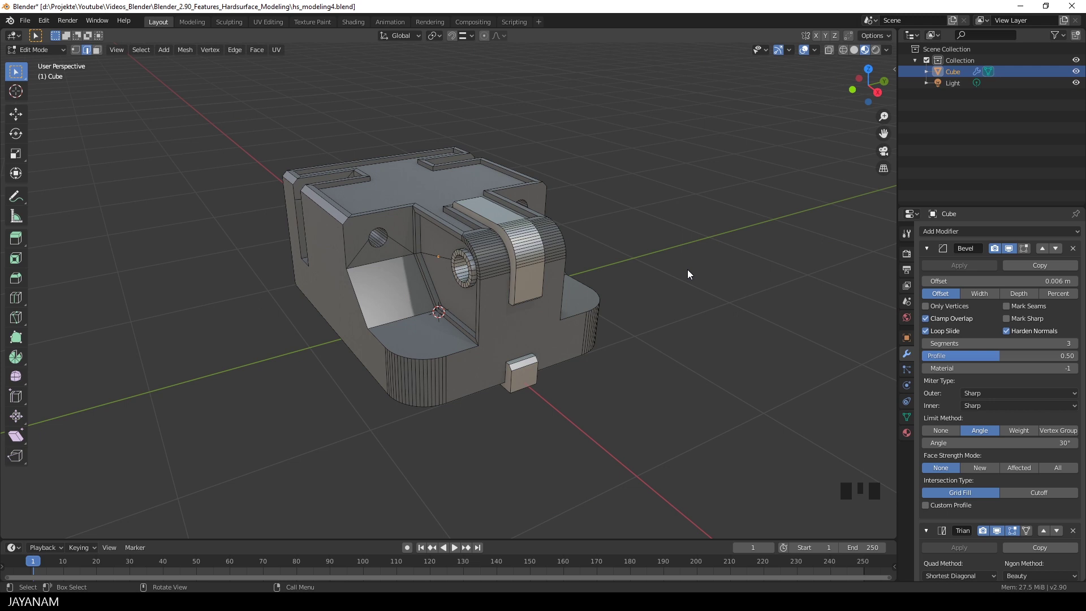
pyautogui.press('a')
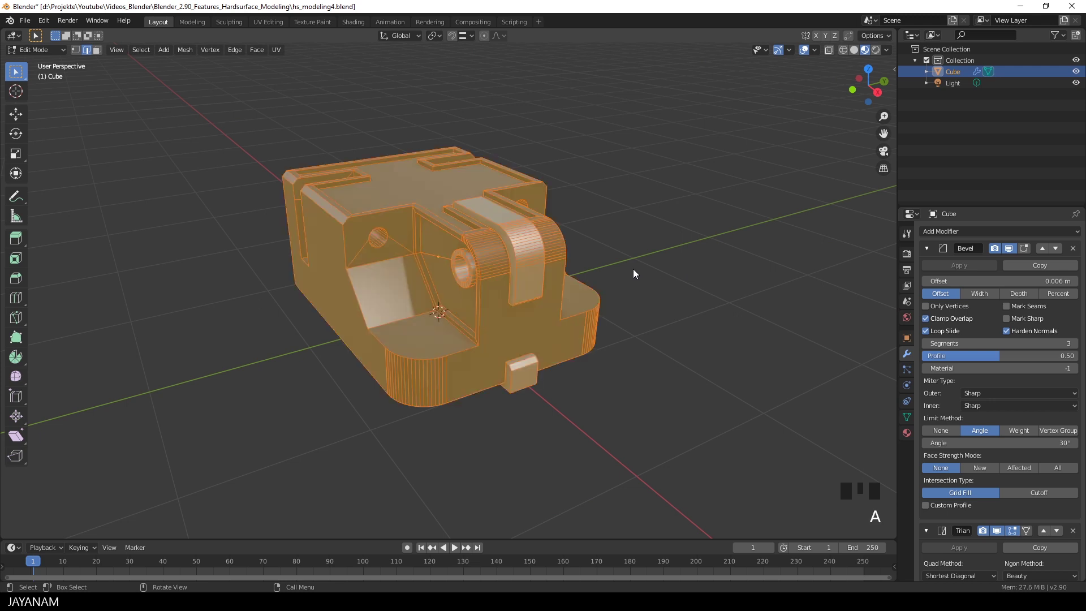
pyautogui.press('u')
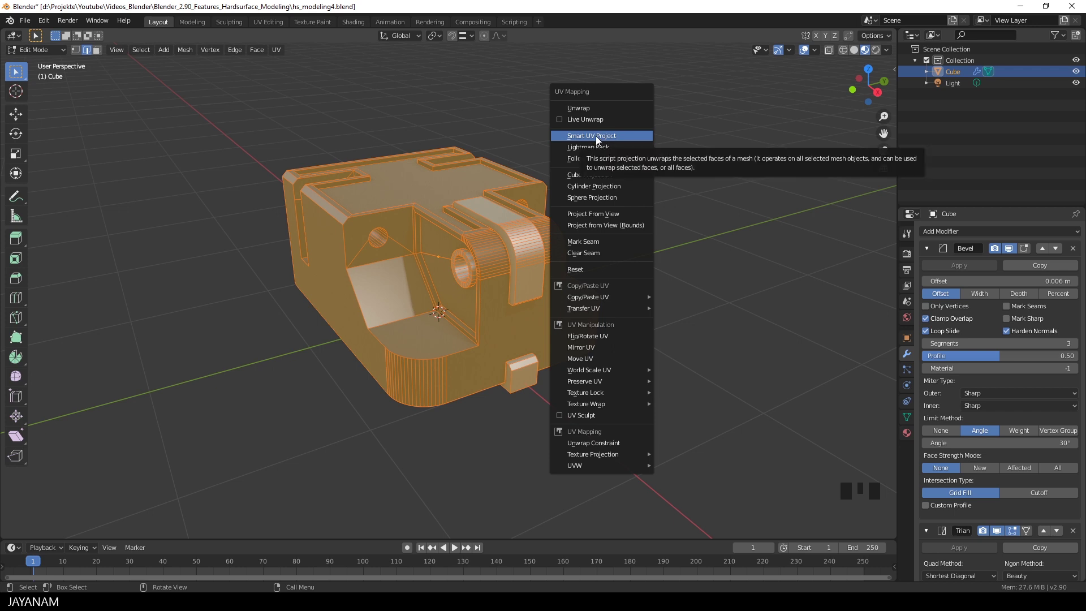
pyautogui.press('Escape')
pyautogui.press('a')
pyautogui.press('a')
pyautogui.press('a')
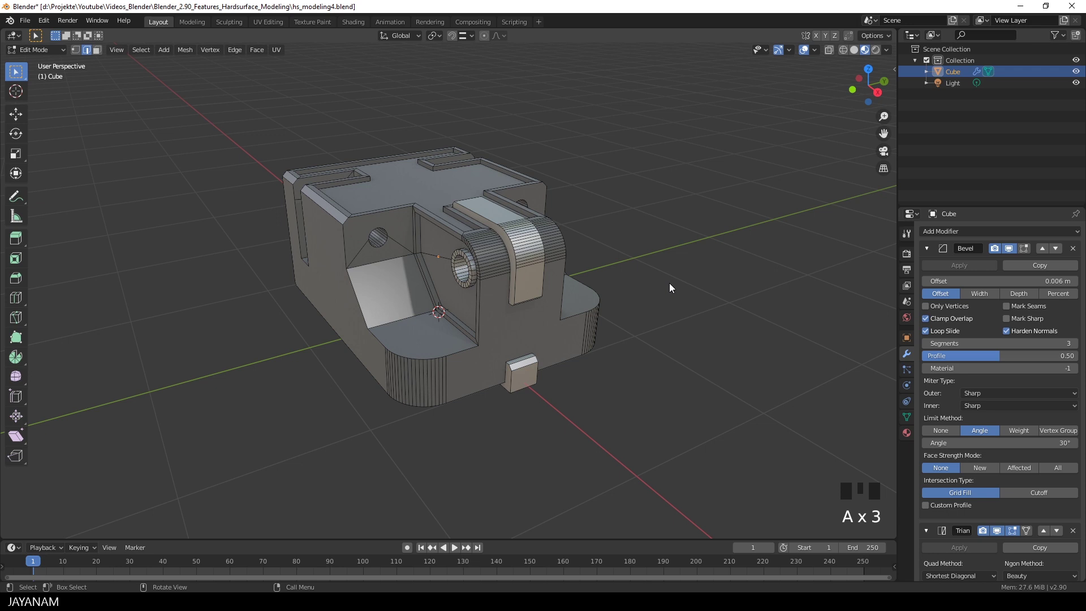
# Step: Run Select Sharp Edges on the cube with the Sharpness threshold set to 60°
pyautogui.click(141, 50)
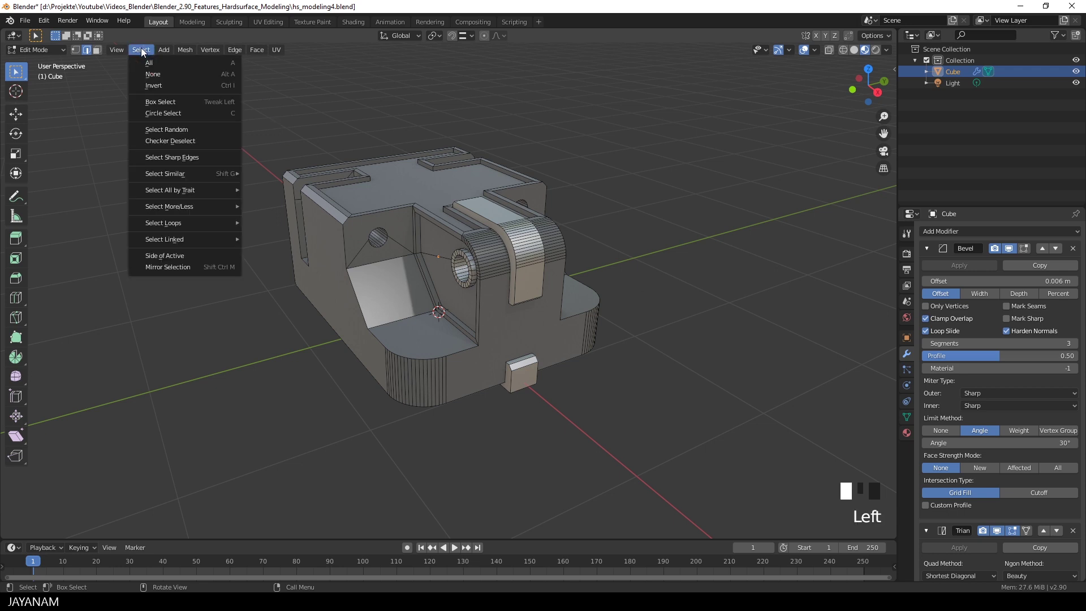
pyautogui.click(169, 158)
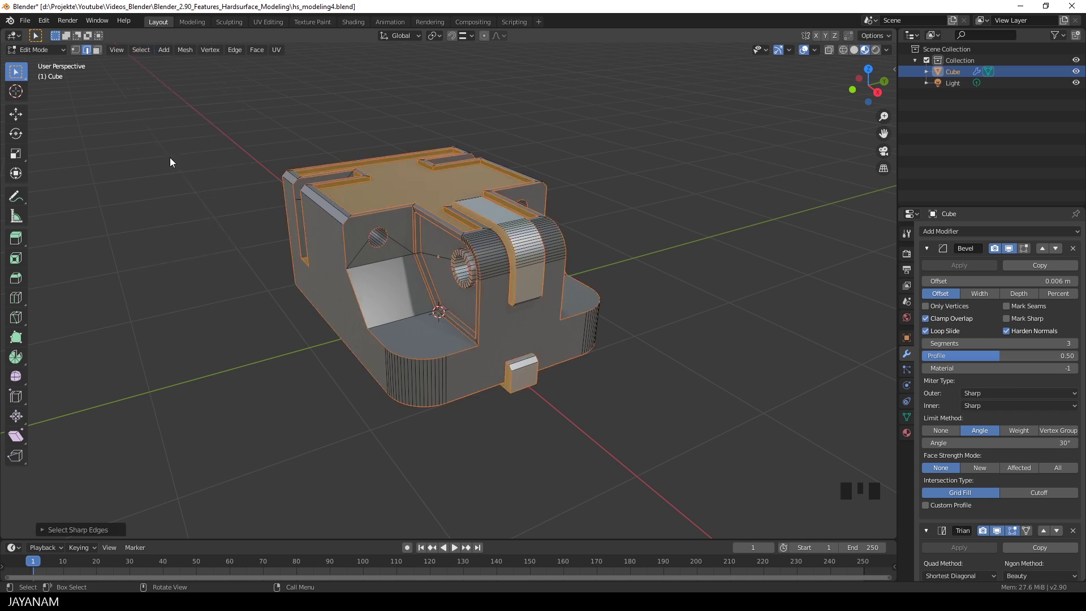
pyautogui.click(42, 529)
pyautogui.doubleClick(144, 526)
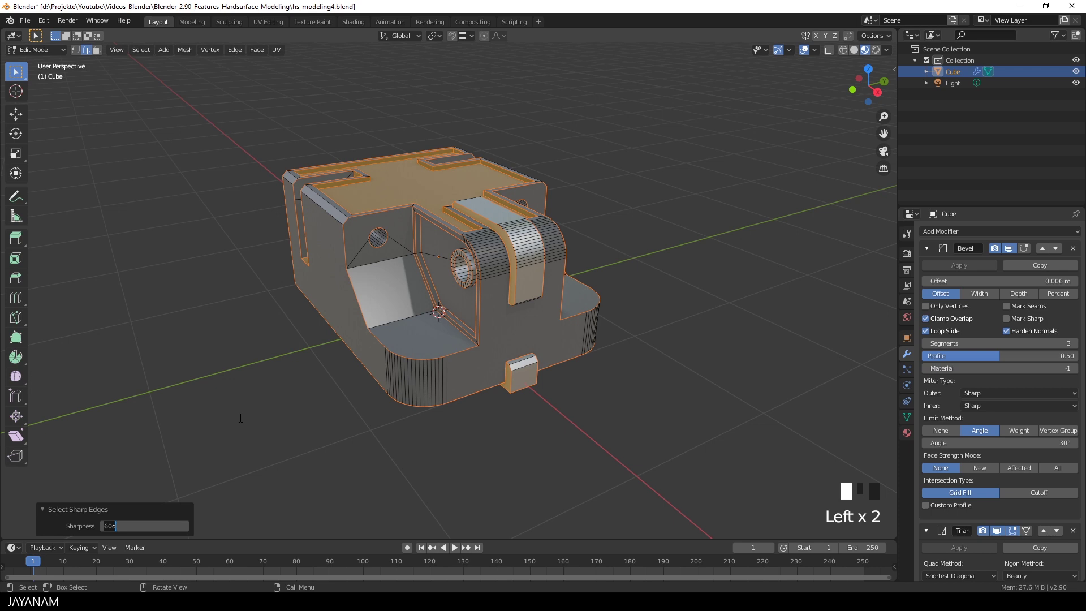
pyautogui.press('BackSpace')
pyautogui.press('Return')
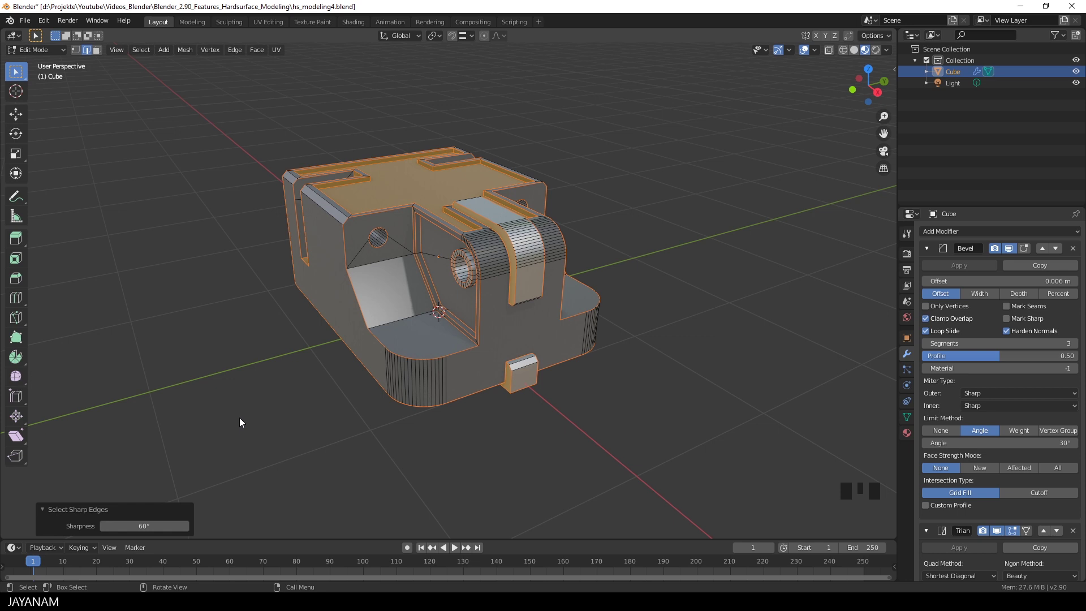
pyautogui.moveTo(478, 225); pyautogui.dragTo(442, 223, button='middle')
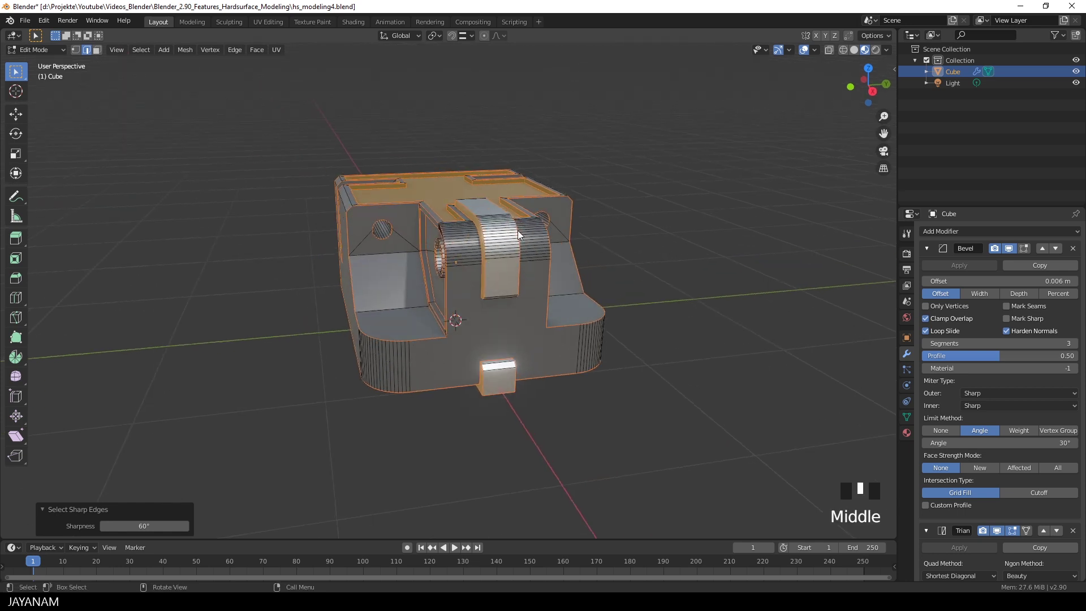
# Step: Add two edges of the front round hole to the sharp-edge selection
pyautogui.moveTo(395, 339); pyautogui.dragTo(429, 301, button='middle')
pyautogui.scroll(3, 418, 263)
pyautogui.keyDown('shift'); pyautogui.moveTo(418, 264); pyautogui.dragTo(456, 287, button='middle'); pyautogui.keyUp('shift')
pyautogui.scroll(2, 430, 263)
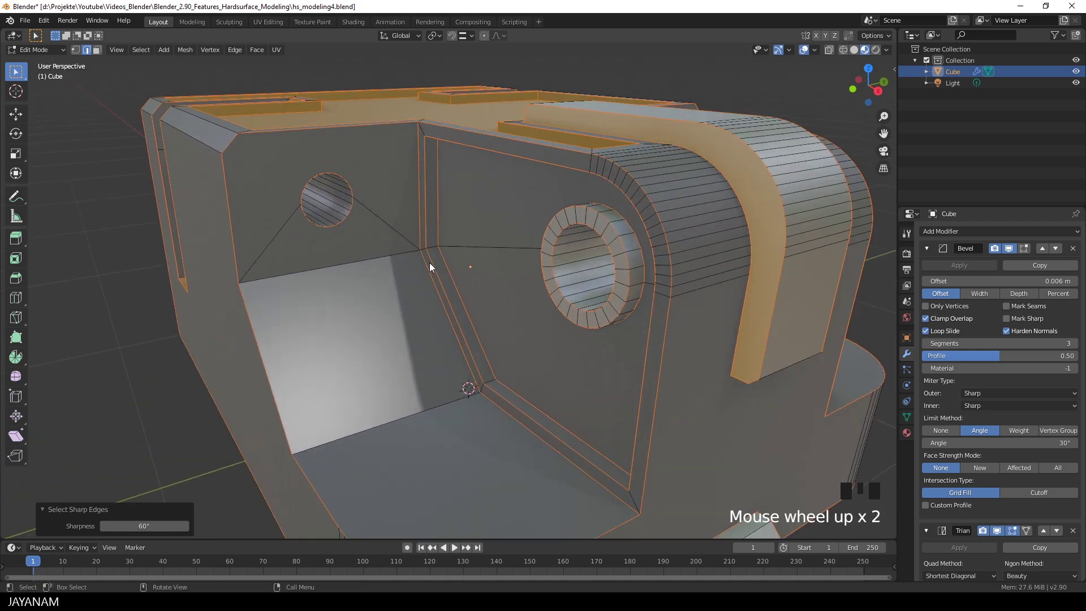
pyautogui.keyDown('shift'); pyautogui.click(348, 201); pyautogui.keyUp('shift')
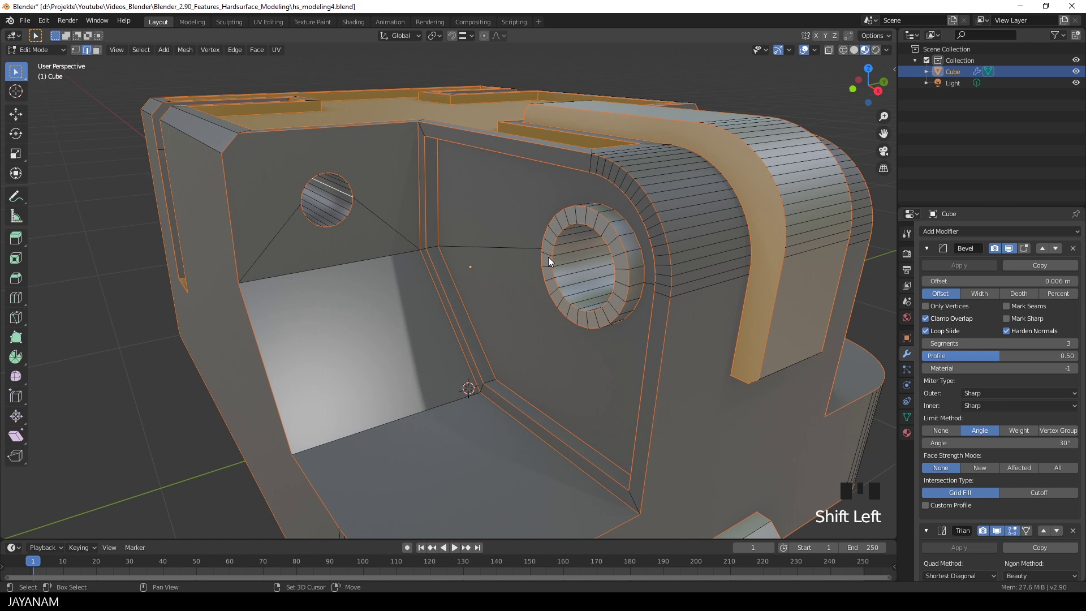
pyautogui.moveTo(549, 256); pyautogui.dragTo(658, 170, button='middle')
pyautogui.keyDown('shift'); pyautogui.click(372, 266); pyautogui.keyUp('shift')
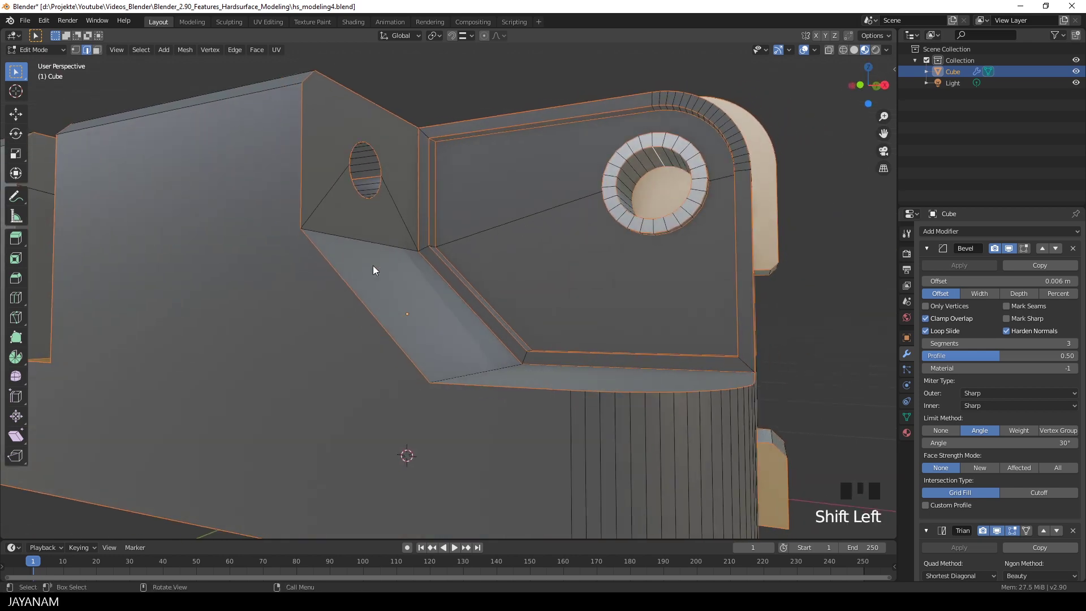
# Step: Add the side hole's rim edge on the slotted side to the selection
pyautogui.scroll(-3, 292, 273)
pyautogui.moveTo(291, 273); pyautogui.dragTo(456, 294, button='middle')
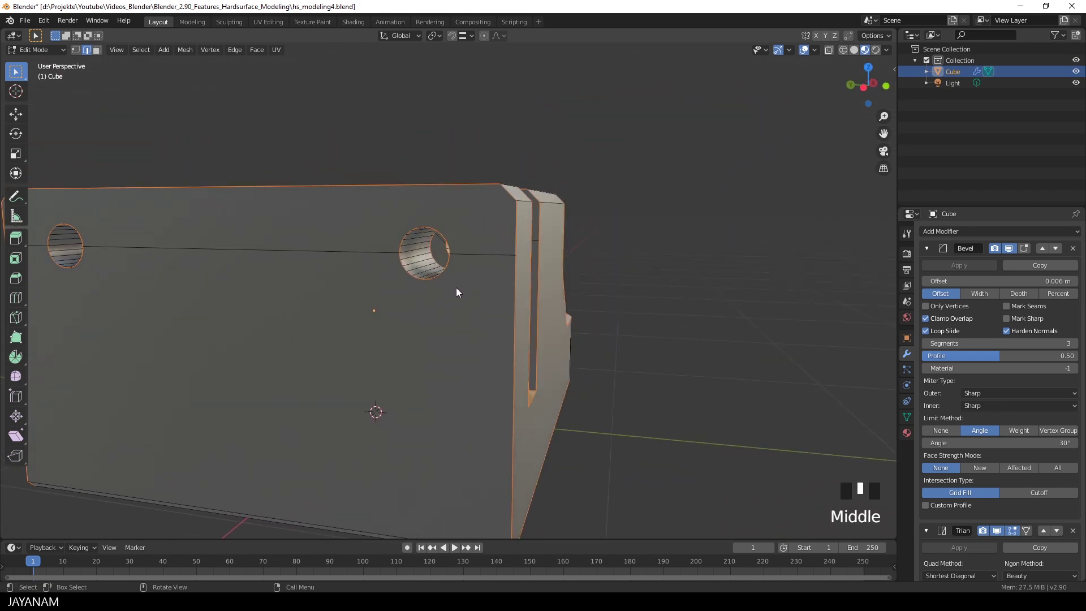
pyautogui.scroll(2, 391, 228)
pyautogui.scroll(-1, 342, 281)
pyautogui.moveTo(342, 281); pyautogui.dragTo(471, 318, button='middle')
pyautogui.scroll(2, 452, 293)
pyautogui.keyDown('shift'); pyautogui.click(497, 258); pyautogui.keyUp('shift')
# Step: Add one more missing edge to the selection and return to an overall view
pyautogui.scroll(-3, 379, 307)
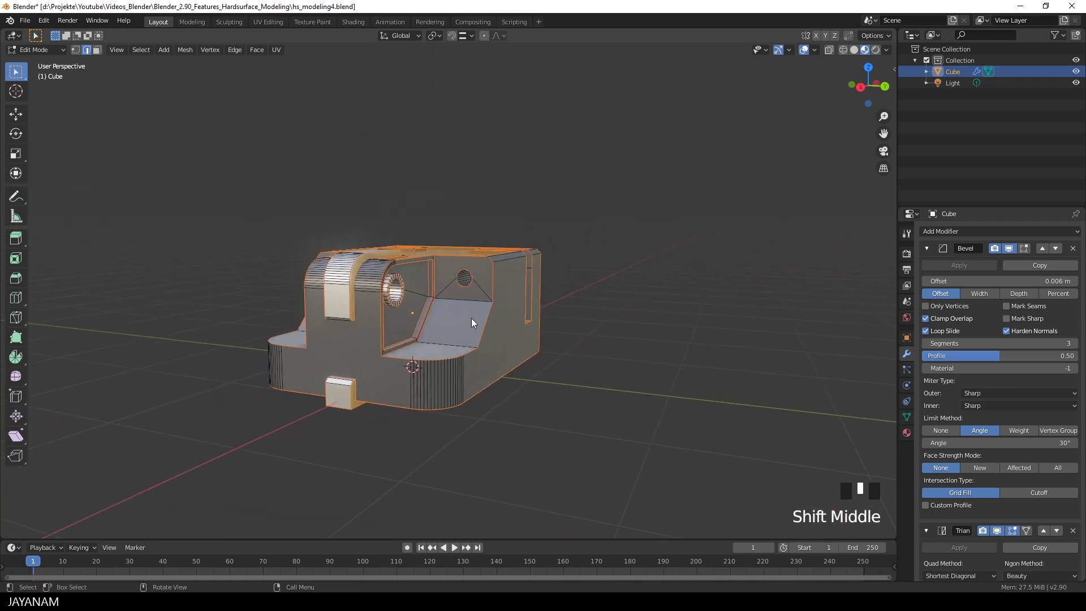
pyautogui.scroll(6, 475, 304)
pyautogui.keyDown('shift'); pyautogui.click(412, 285); pyautogui.keyUp('shift')
pyautogui.moveTo(413, 286); pyautogui.dragTo(290, 209, button='middle')
pyautogui.scroll(-8, 198, 216)
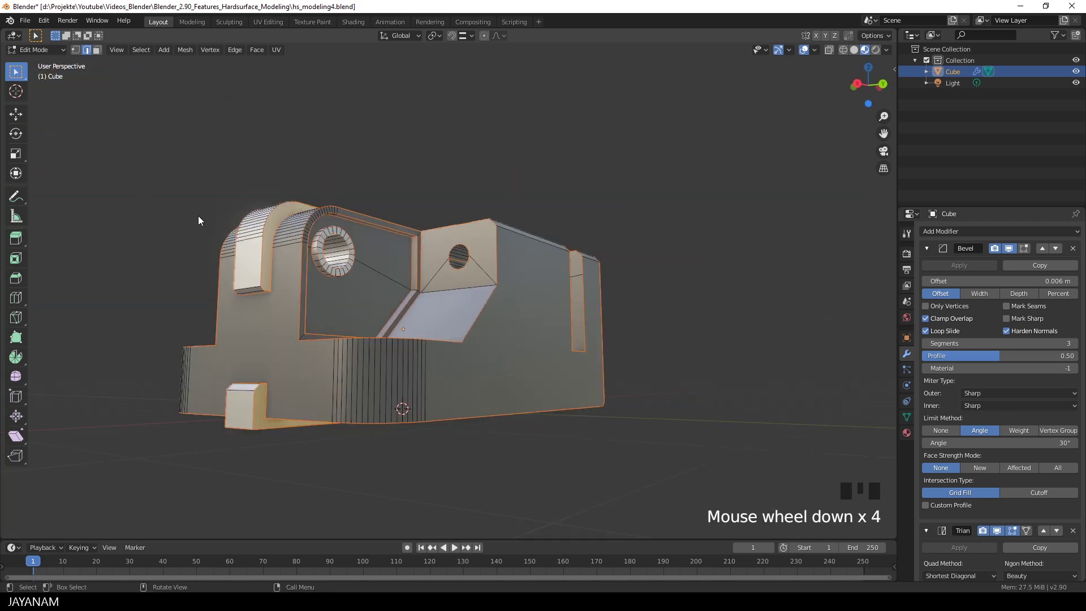
pyautogui.moveTo(324, 299); pyautogui.dragTo(485, 359, button='middle')
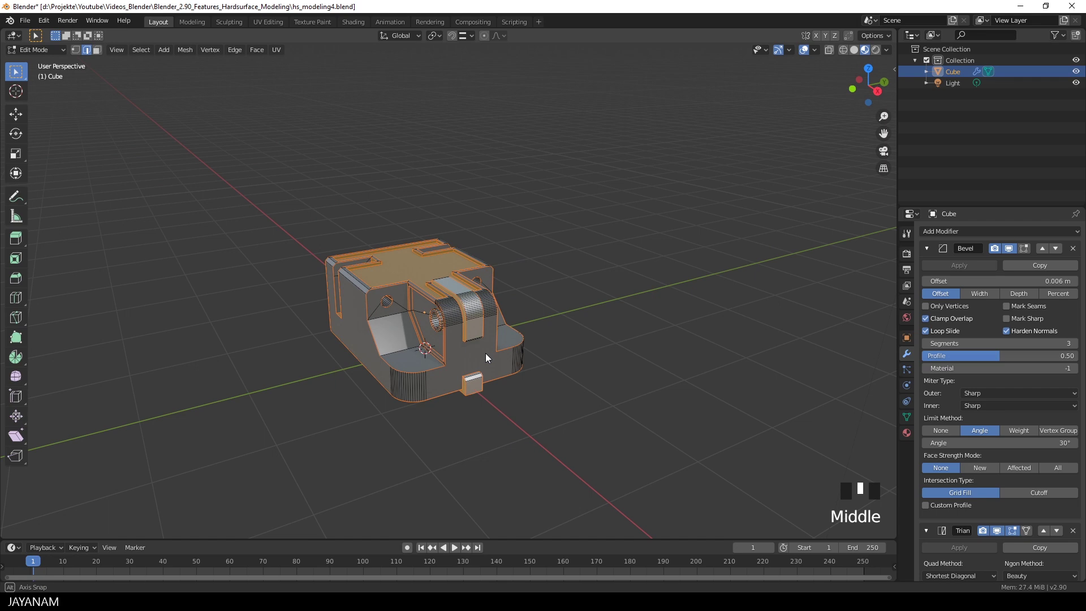
# Step: Put Mark Seam and Clear Seam from the Edge Context Menu into Quick Favorites and check the Q menu
pyautogui.scroll(2, 593, 385)
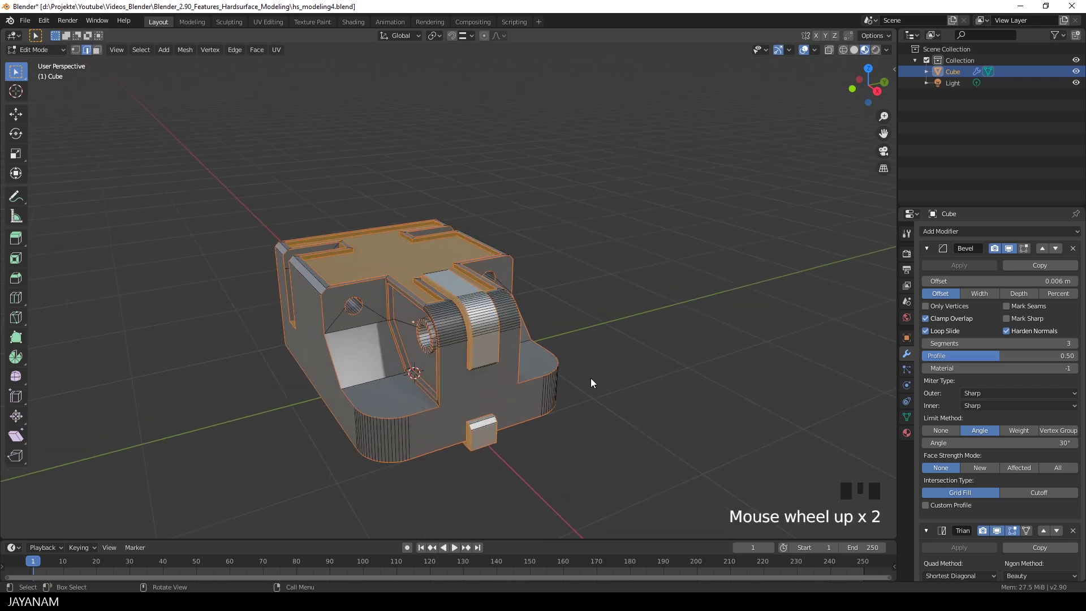
pyautogui.rightClick(559, 301)
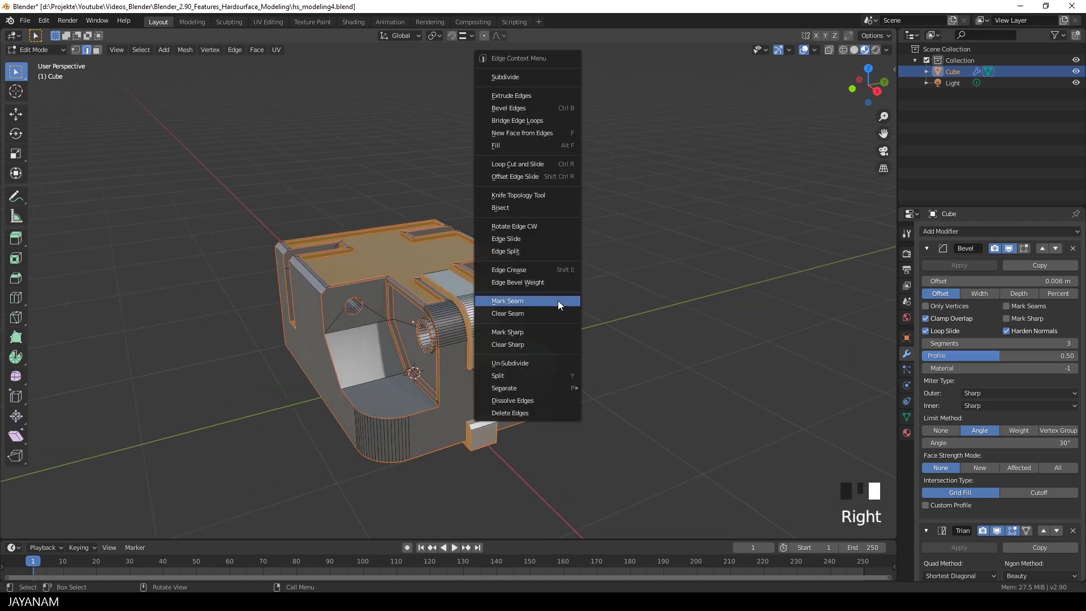
pyautogui.rightClick(518, 304)
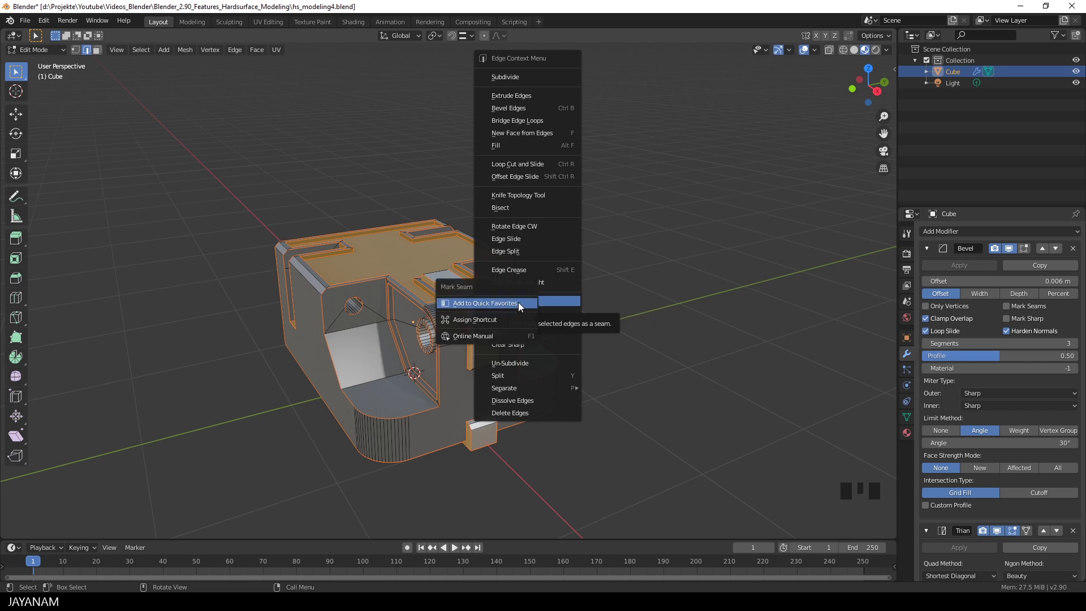
pyautogui.press('Escape')
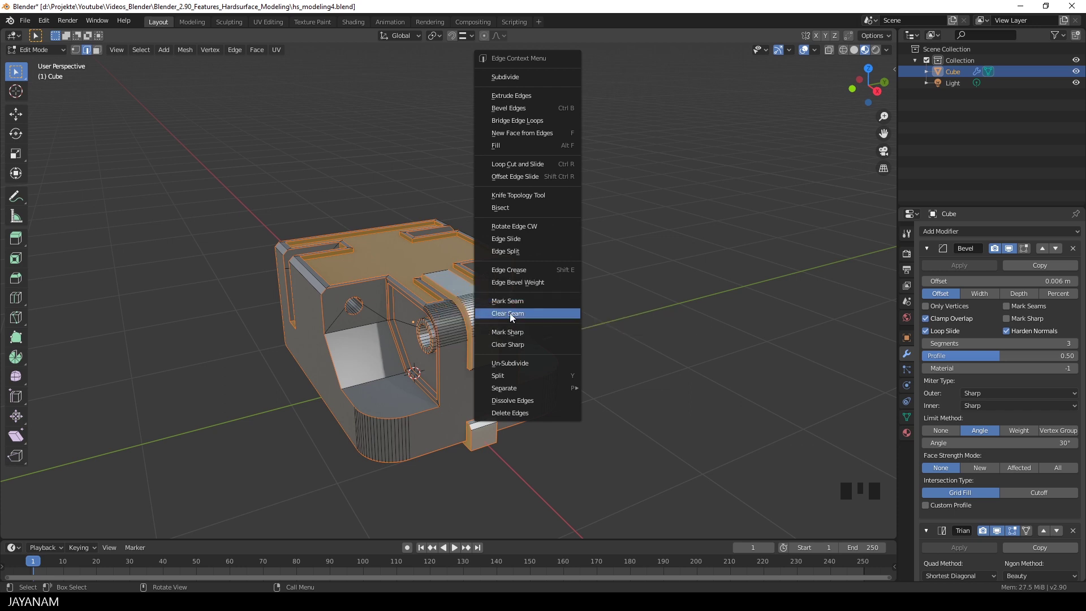
pyautogui.rightClick(507, 313)
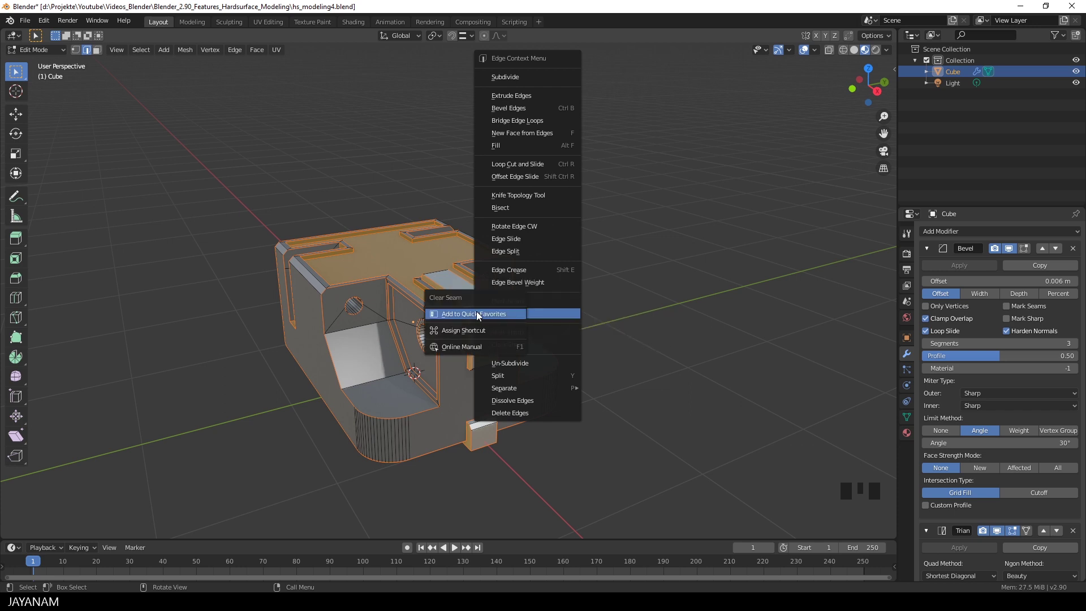
pyautogui.press('Escape')
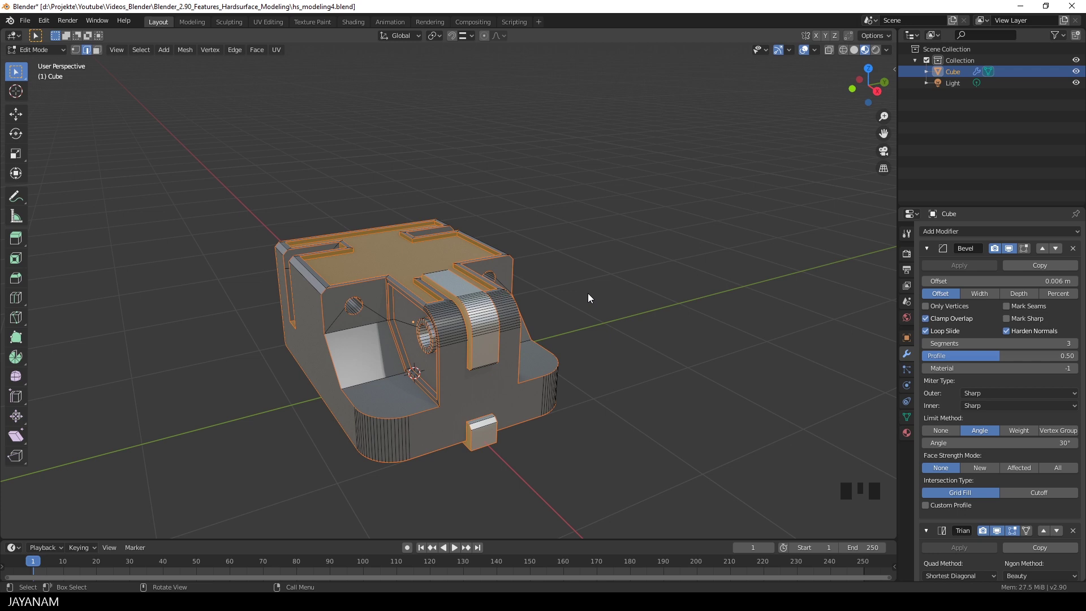
pyautogui.press('q')
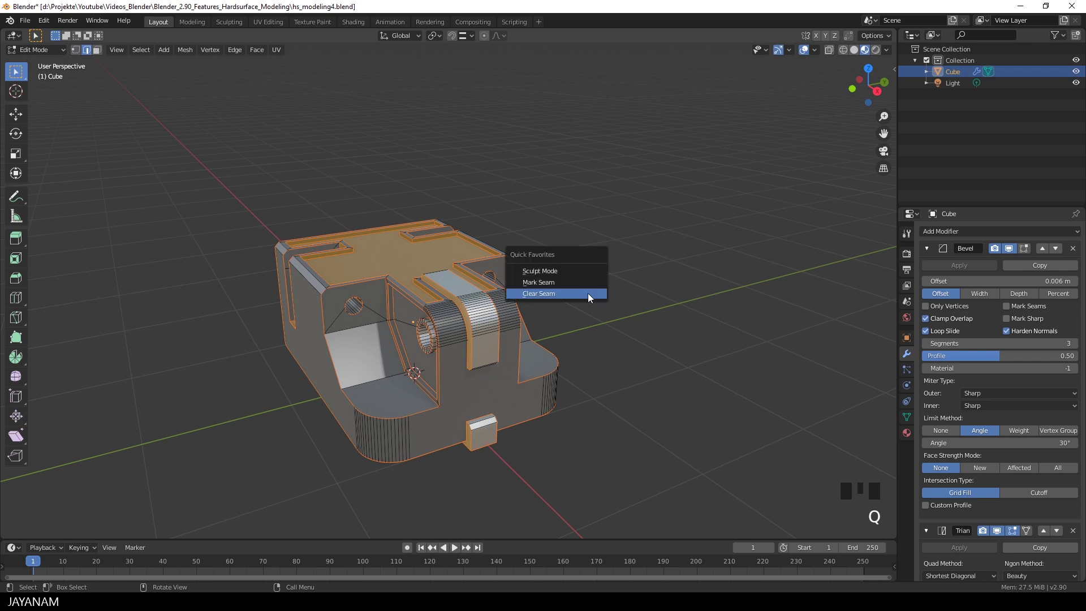
# Step: Mark the selected sharp edges as seams and unwrap the whole cube mesh
pyautogui.click(561, 282)
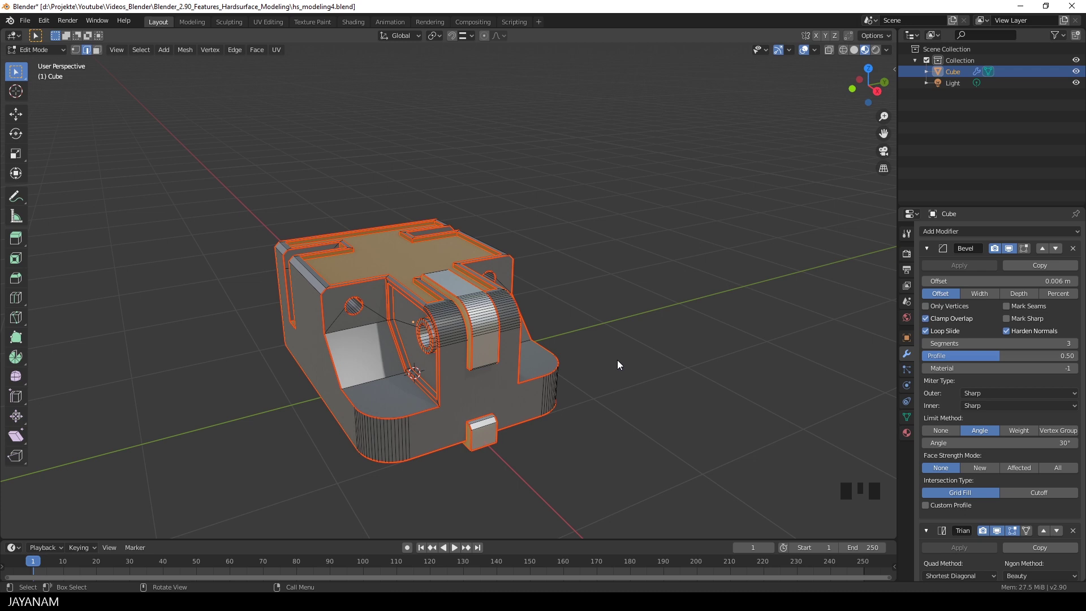
pyautogui.press('a')
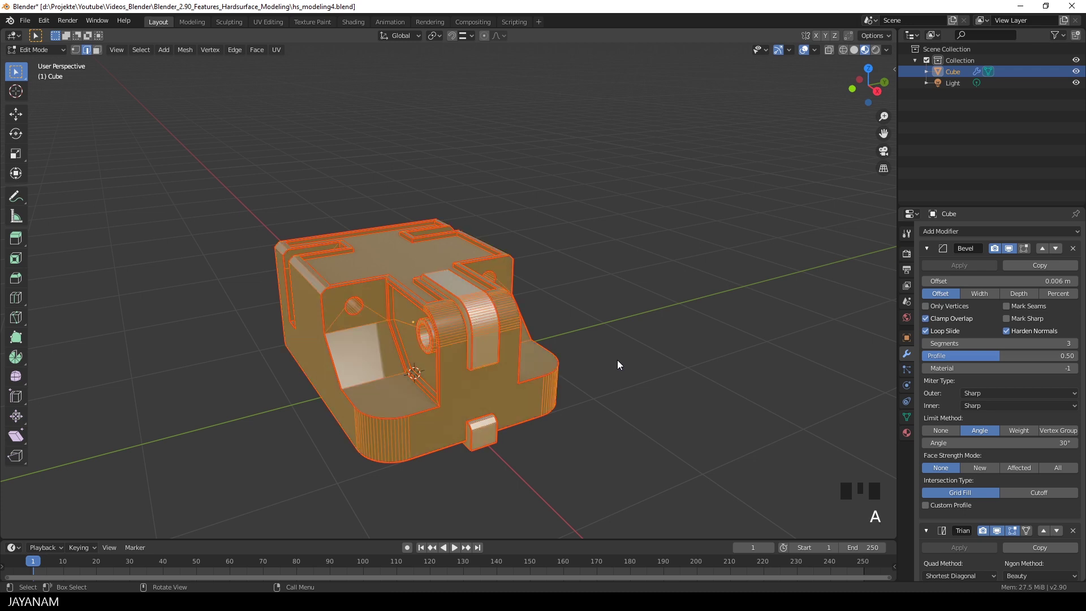
pyautogui.press('u')
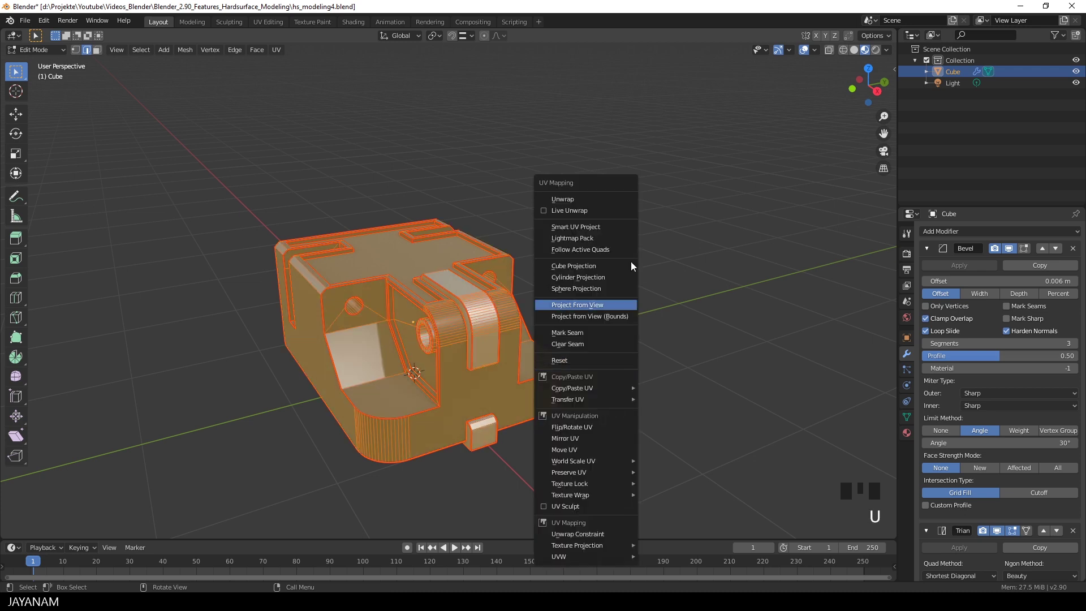
pyautogui.click(574, 199)
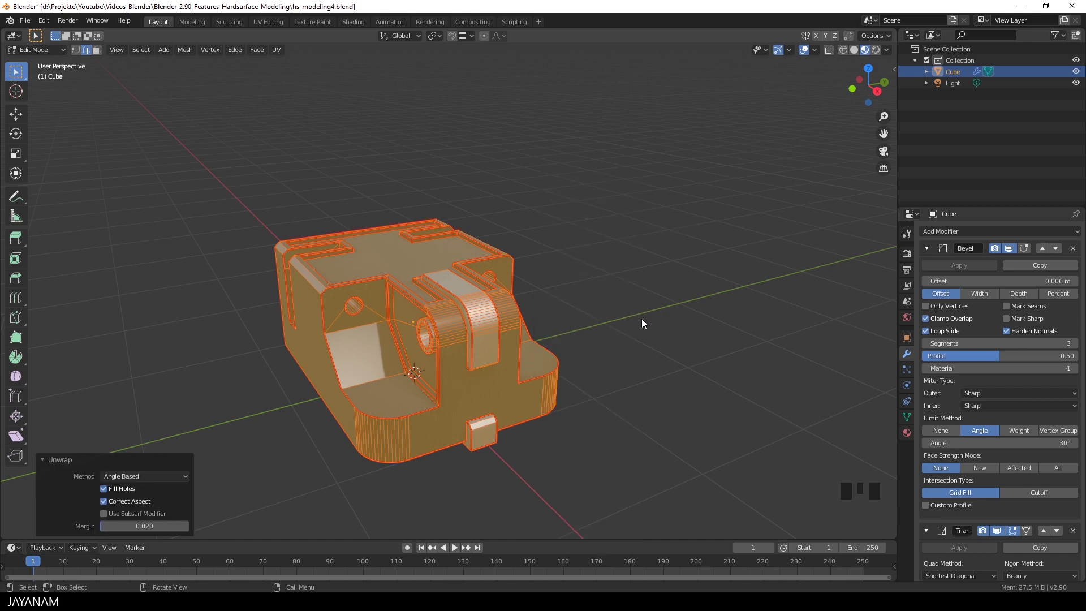
# Step: Split the 3D viewport into two side-by-side areas
pyautogui.keyDown('shift'); pyautogui.moveTo(631, 322); pyautogui.dragTo(485, 406, button='middle'); pyautogui.keyUp('shift')
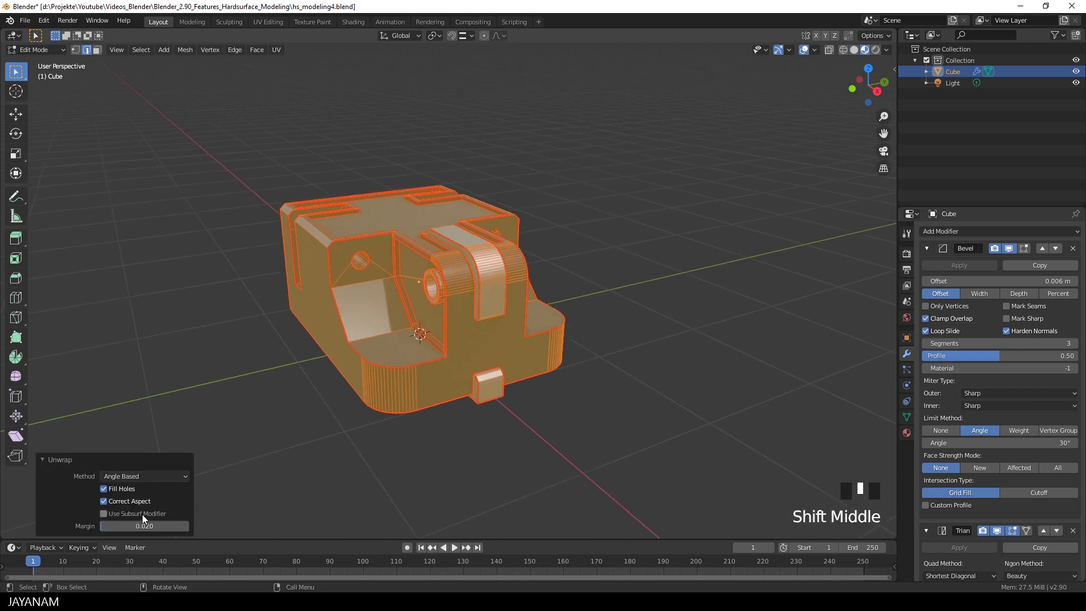
pyautogui.click(844, 34)
pyautogui.moveTo(845, 33); pyautogui.dragTo(512, 142)
# Step: Switch the right-hand area to the UV Editor and zoom in on the islands
pyautogui.click(525, 35)
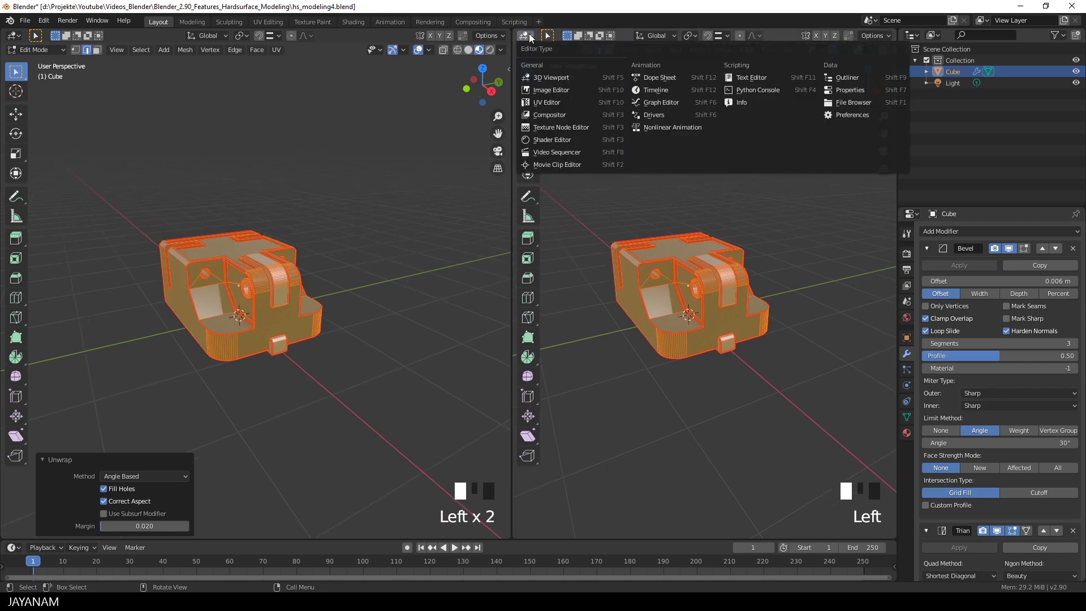
pyautogui.click(547, 102)
pyautogui.scroll(3, 758, 237)
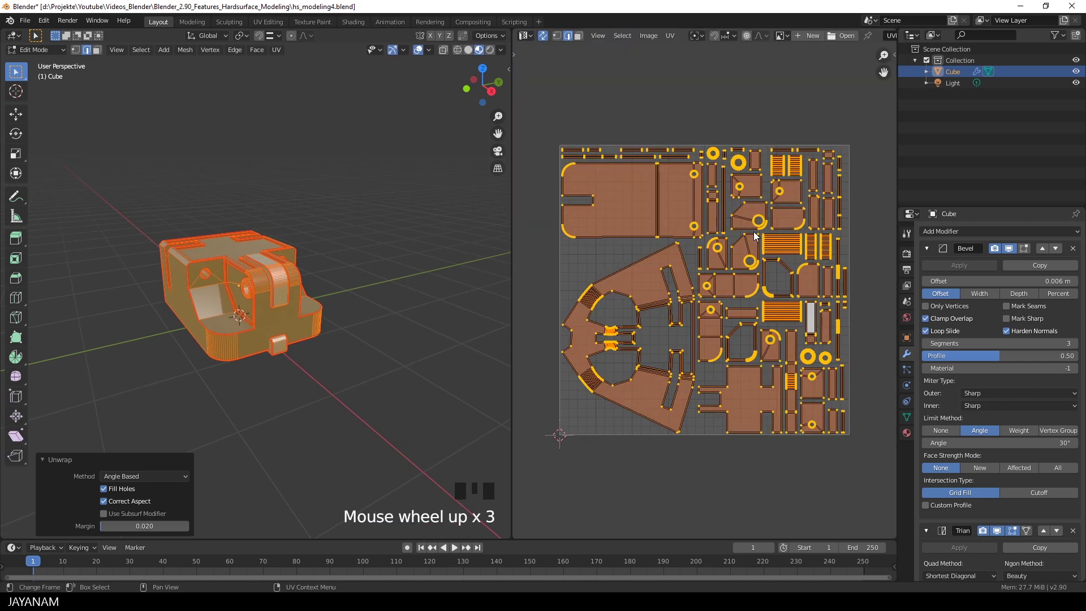
# Step: Try unwrap margins of 0 and 0.002, then settle on 0.02
pyautogui.click(153, 526)
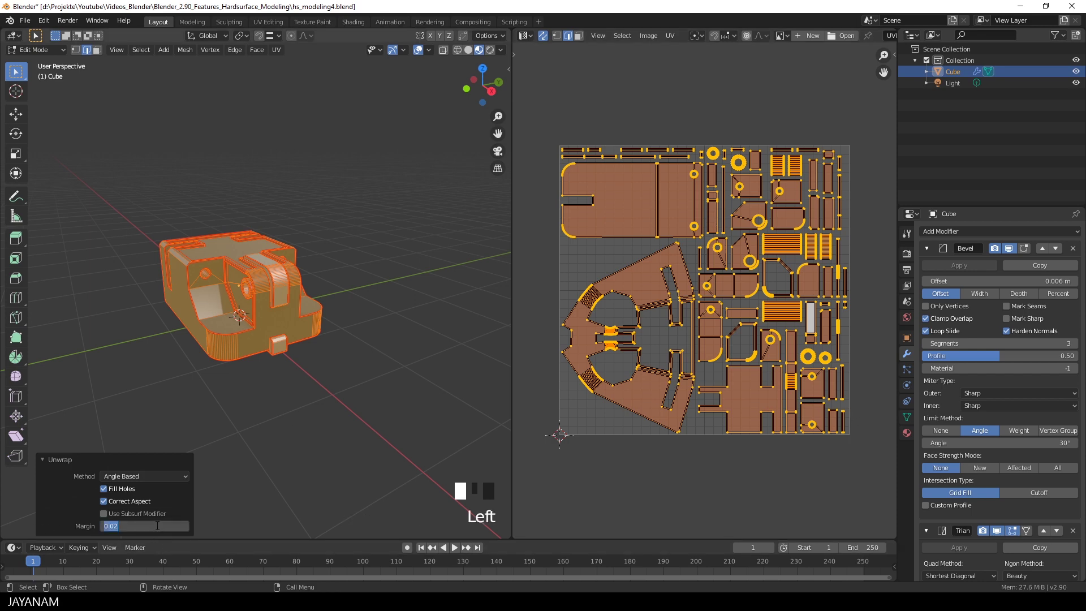
pyautogui.write('0')
pyautogui.press('Return')
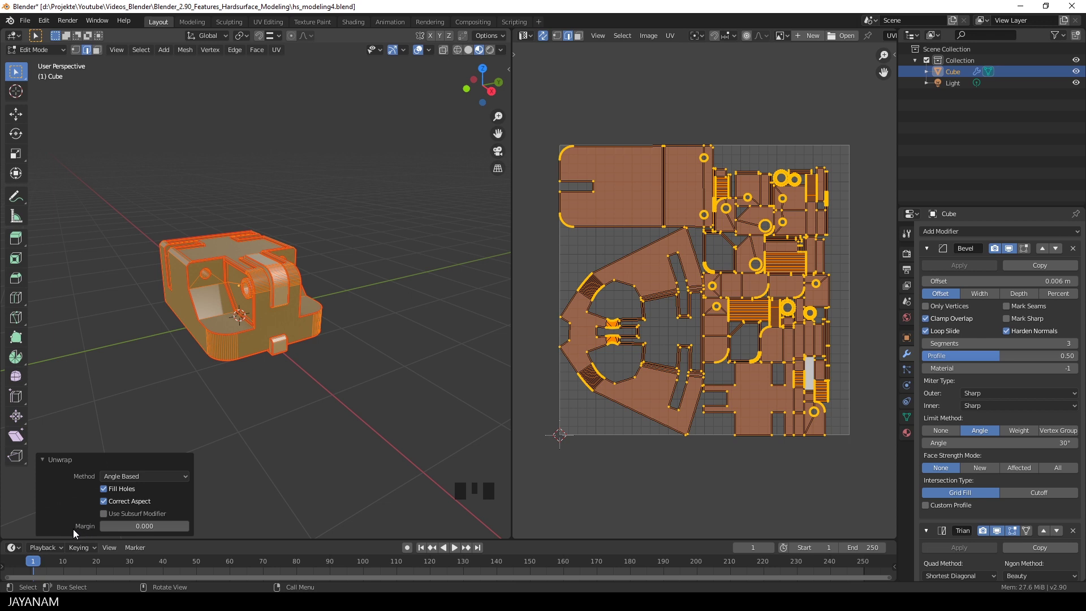
pyautogui.click(136, 526)
pyautogui.write('0.002')
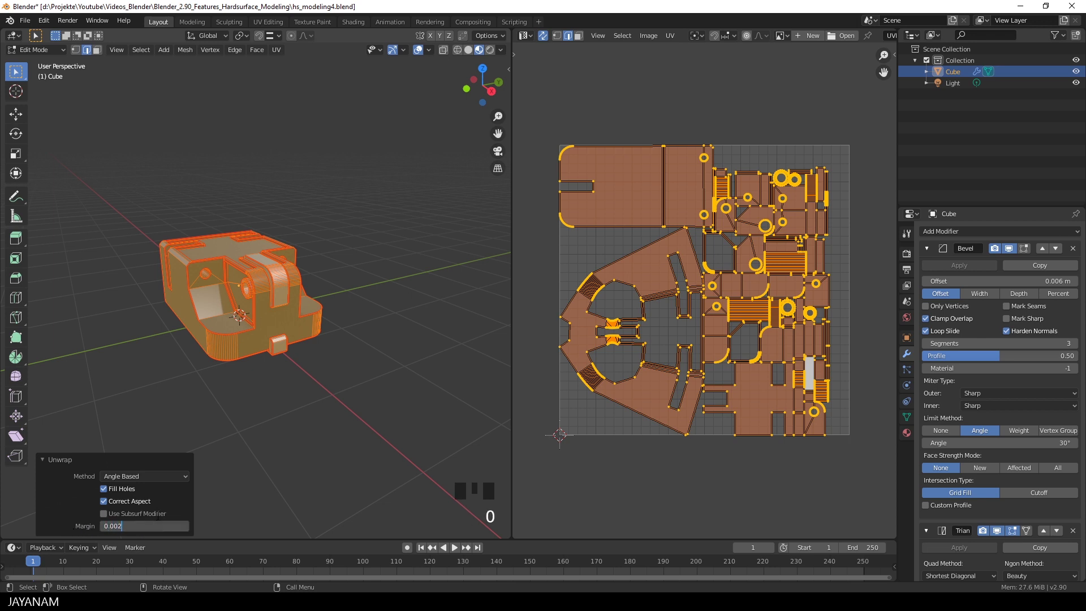
pyautogui.press('Return')
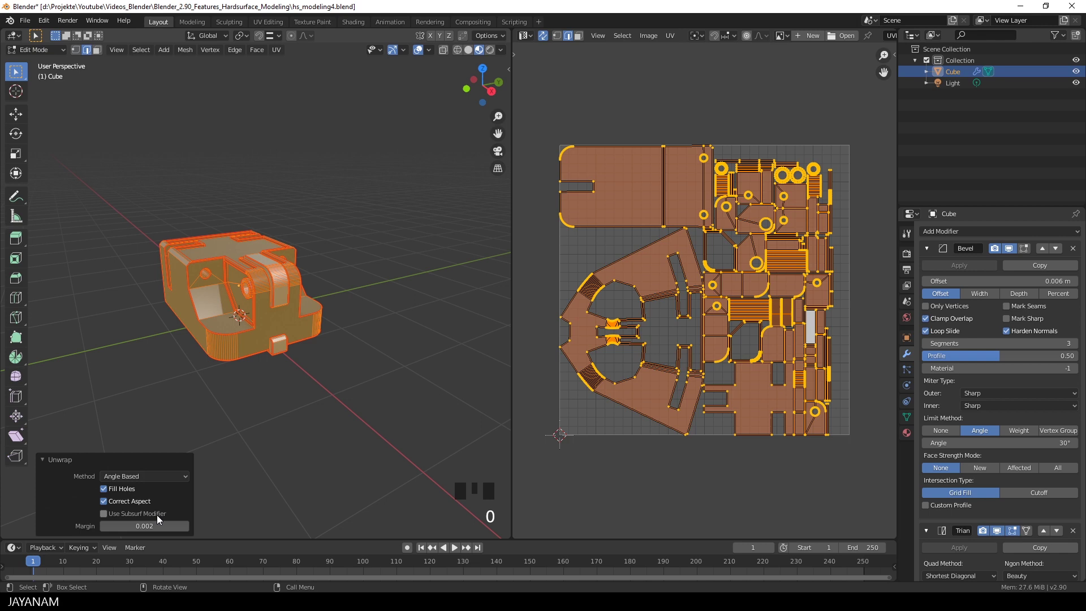
pyautogui.click(139, 526)
pyautogui.write('0.02')
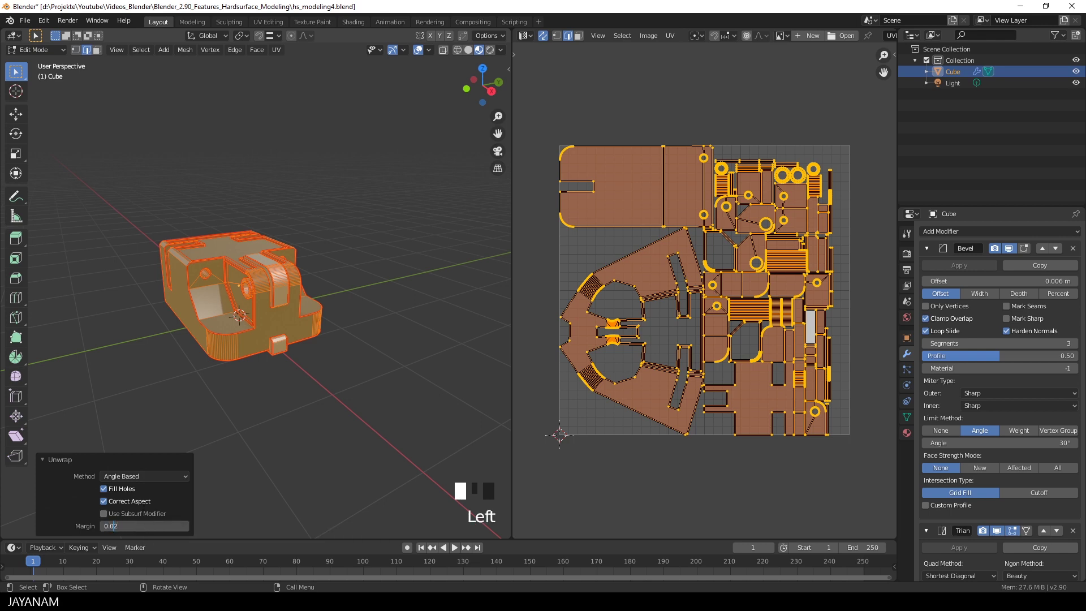
pyautogui.press('Return')
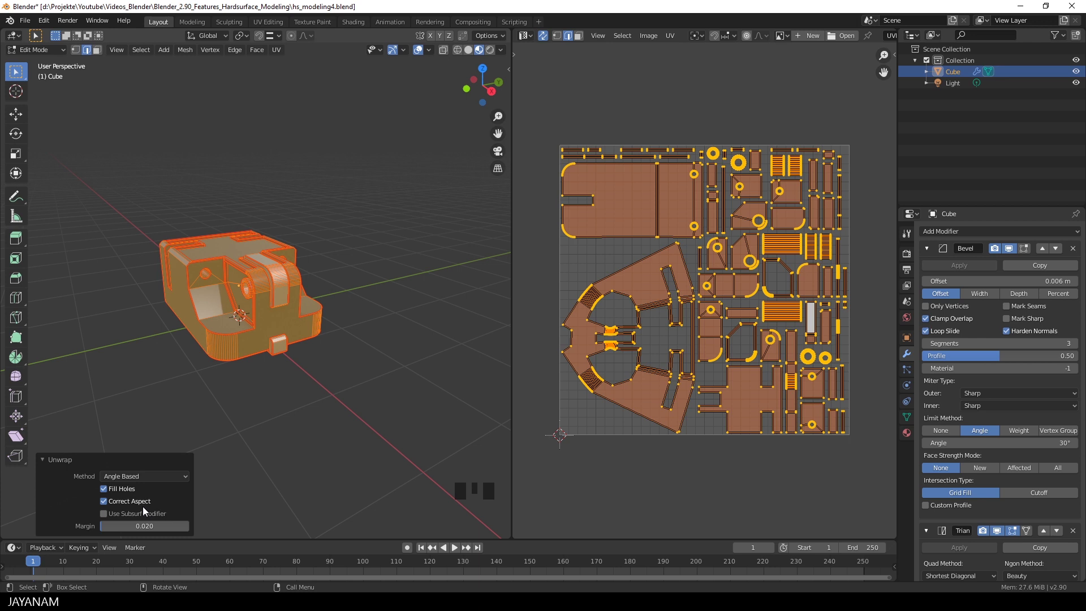
# Step: Tick Stretching under the UV editor's View > Overlays, then hide the sidebar
pyautogui.click(897, 53)
pyautogui.click(895, 53)
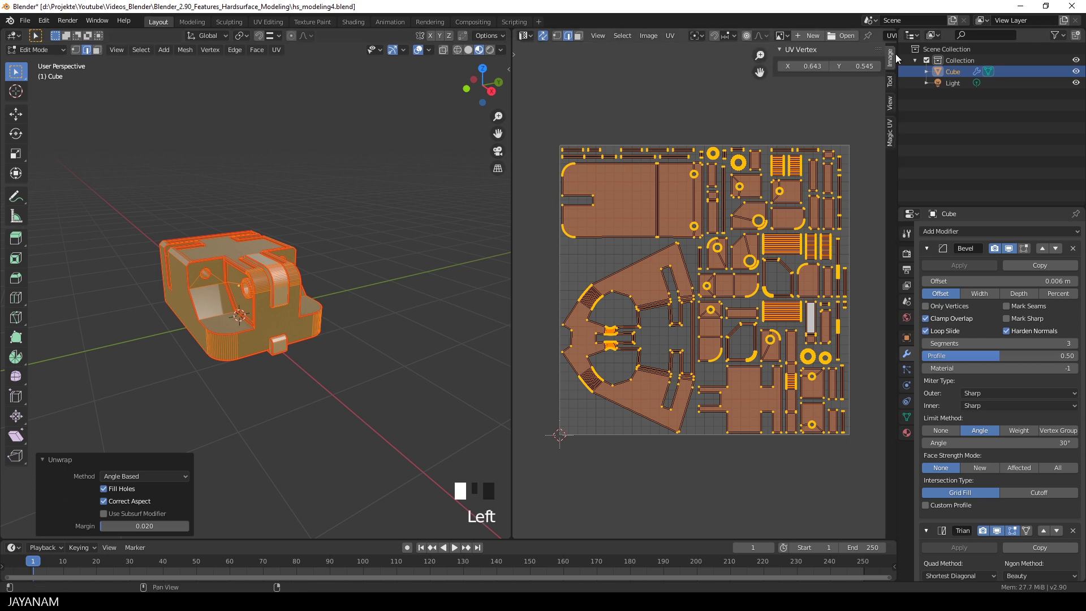
pyautogui.click(891, 106)
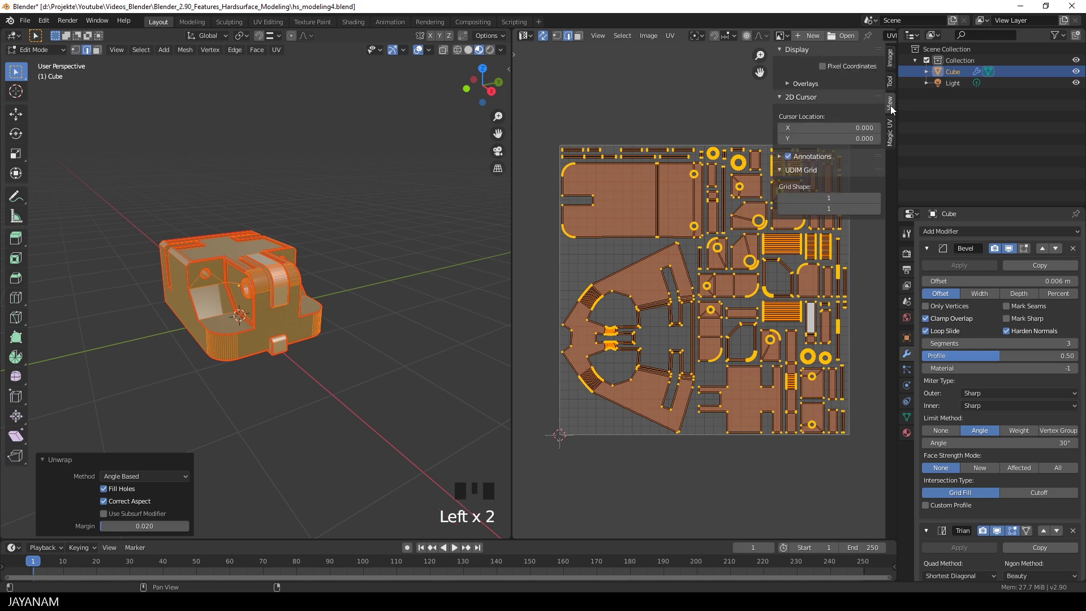
pyautogui.click(787, 84)
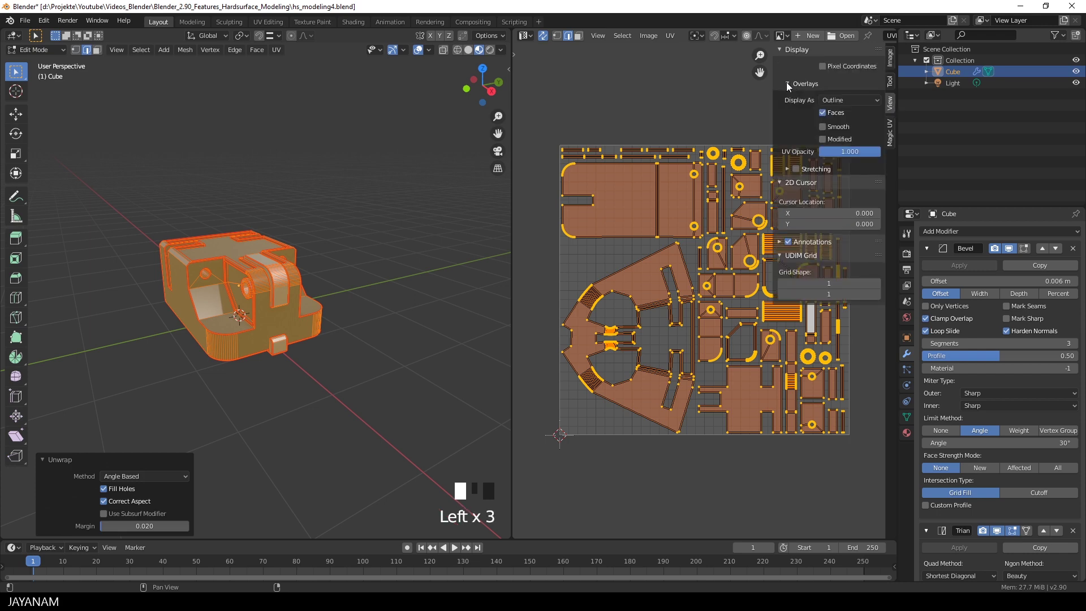
pyautogui.click(798, 170)
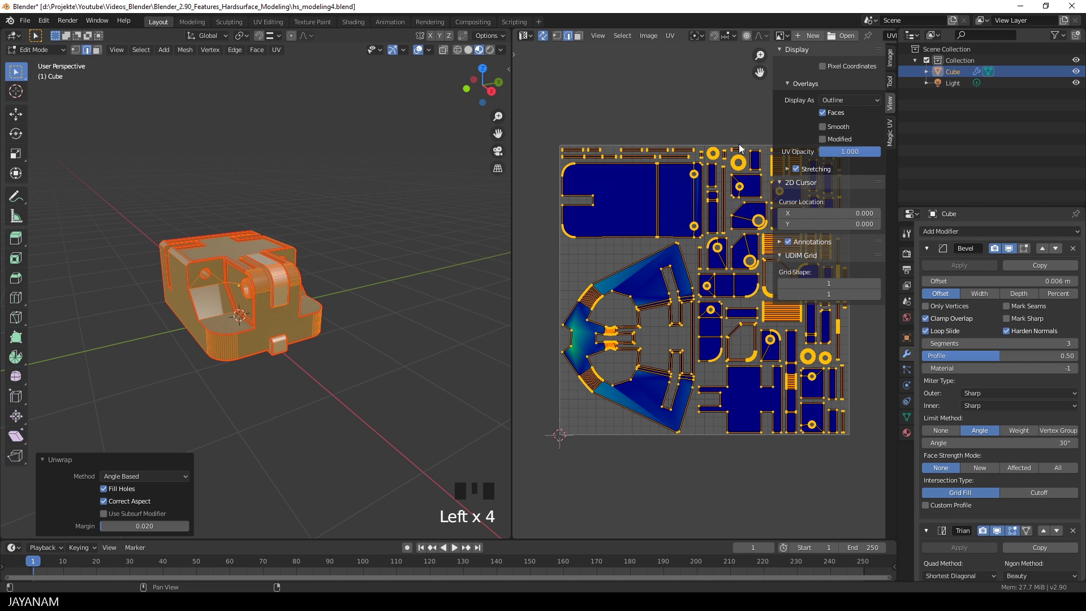
pyautogui.press('n')
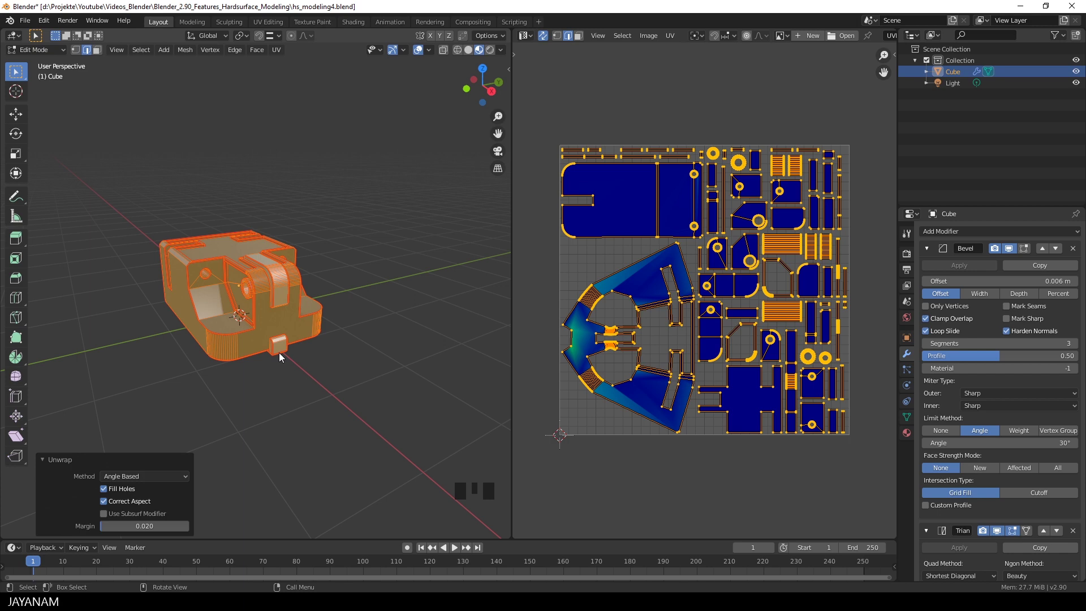
# Step: In face select mode, select a face strip on the hinge and clear its seams
pyautogui.moveTo(364, 294); pyautogui.dragTo(362, 310, button='middle')
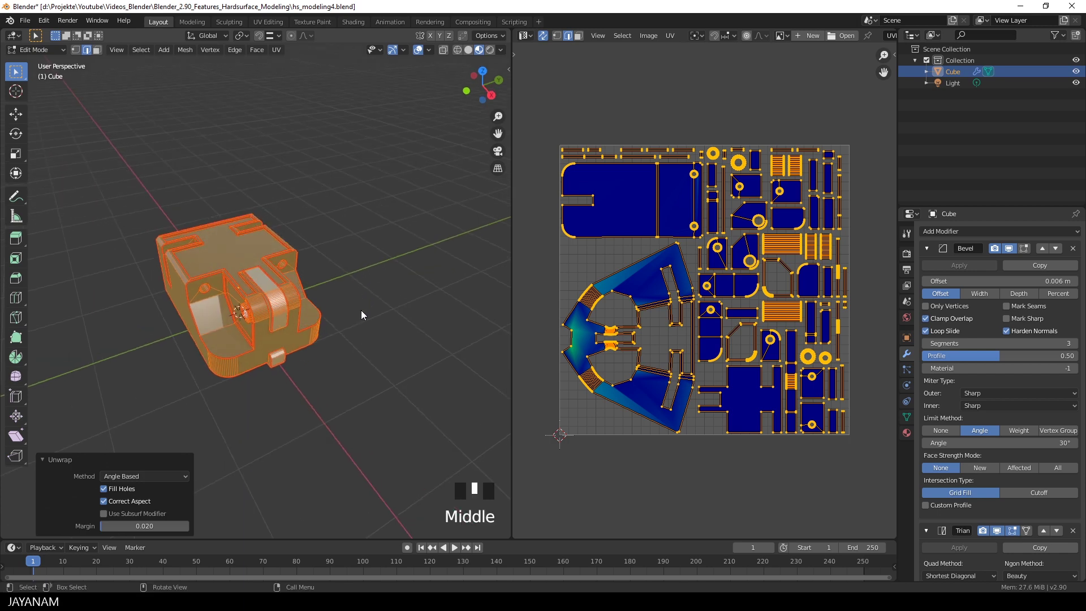
pyautogui.click(98, 51)
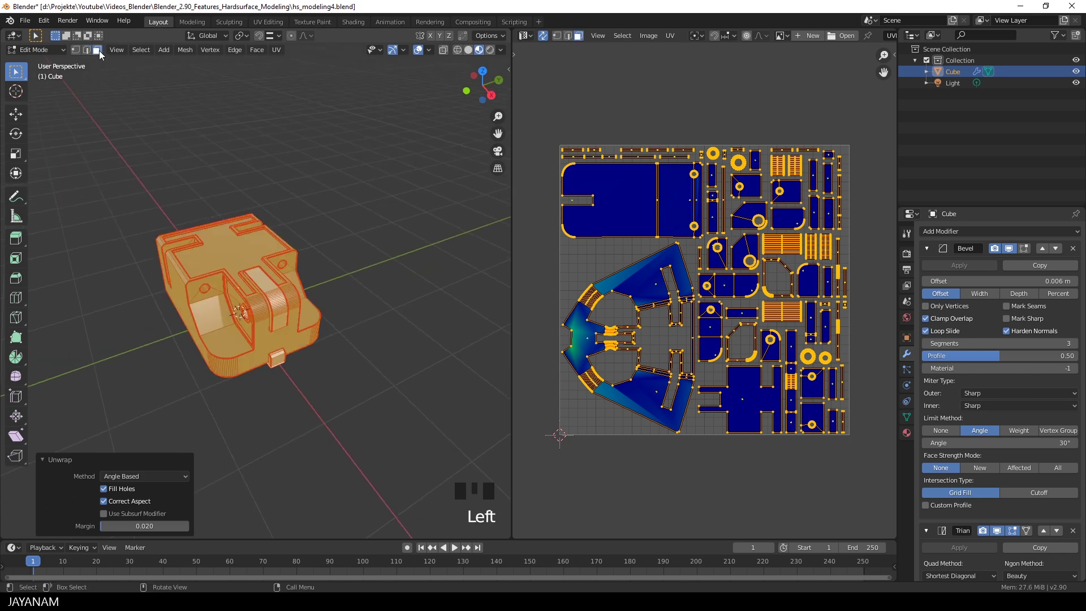
pyautogui.scroll(2, 293, 276)
pyautogui.click(268, 283)
pyautogui.moveTo(268, 283); pyautogui.dragTo(254, 257, button='middle')
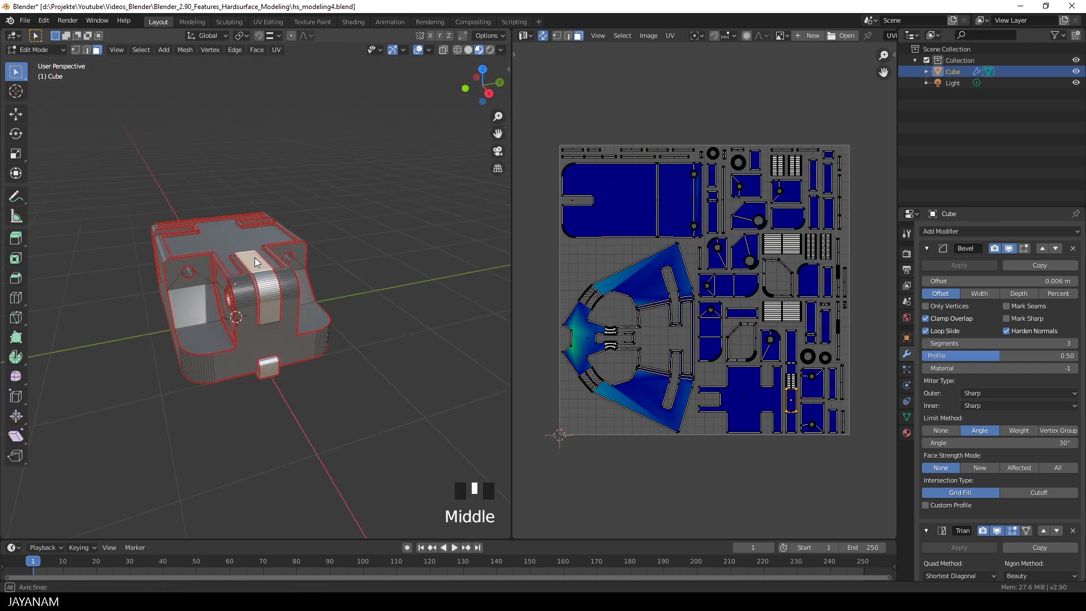
pyautogui.keyDown('ctrl'); pyautogui.click(269, 312); pyautogui.keyUp('ctrl')
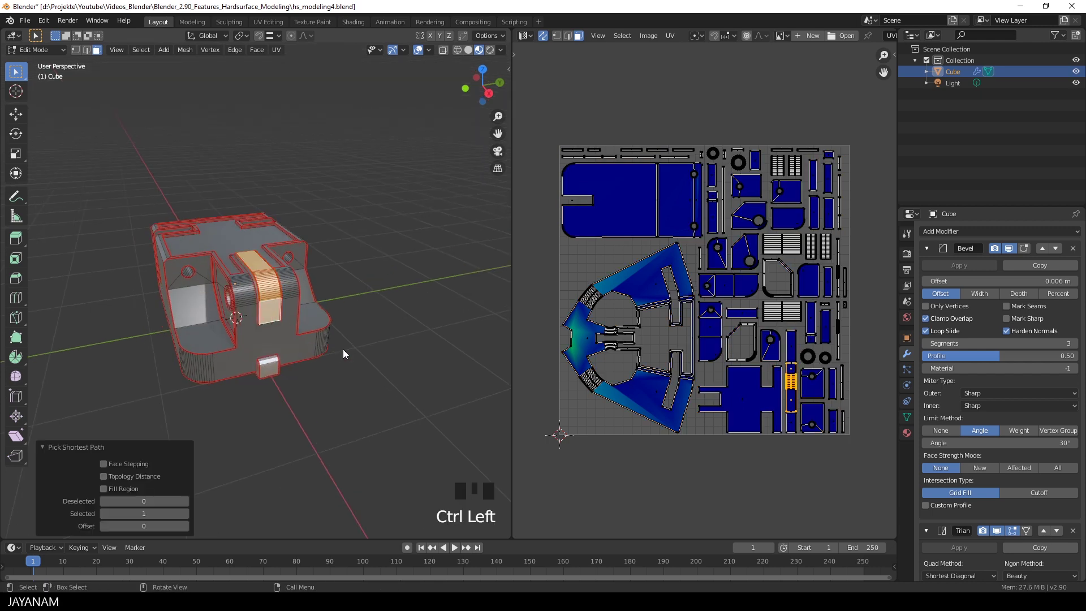
pyautogui.press('q')
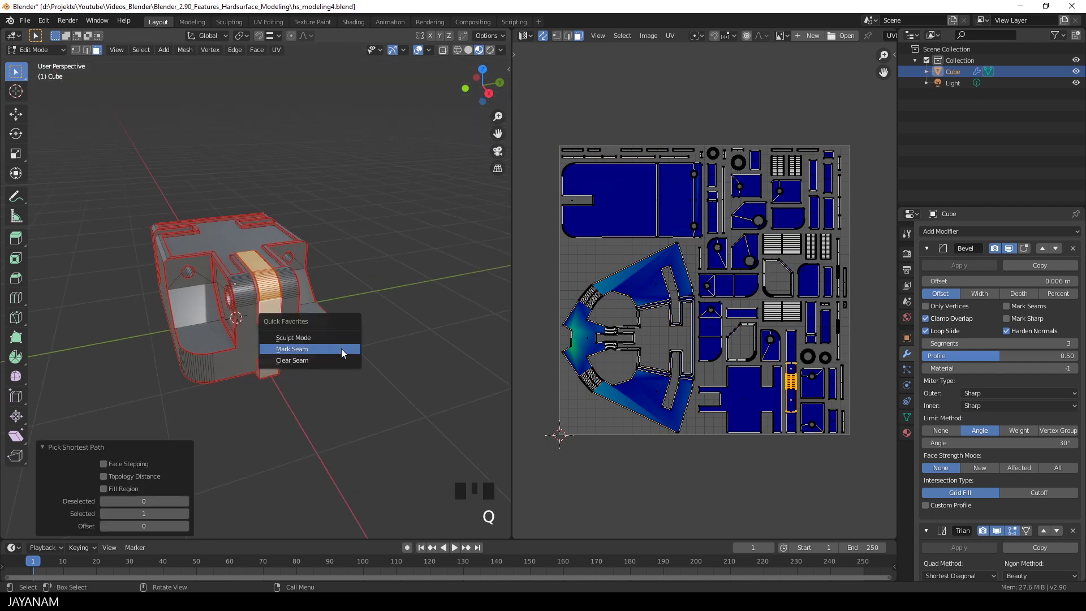
pyautogui.click(306, 358)
# Step: Clear the seams on a face strip on the cube's underside
pyautogui.moveTo(354, 381); pyautogui.dragTo(361, 264, button='middle')
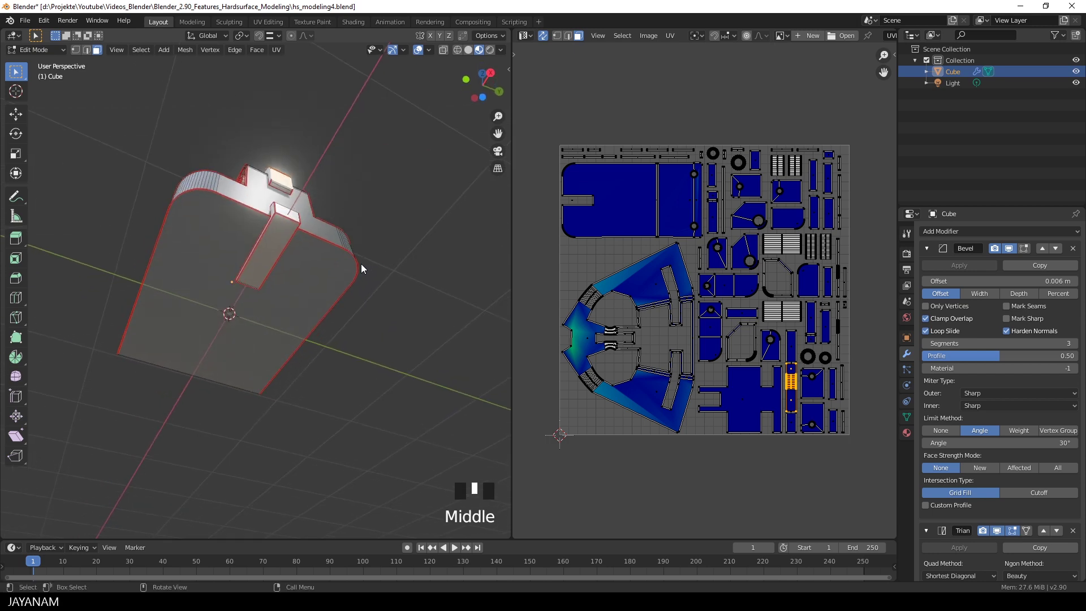
pyautogui.click(278, 236)
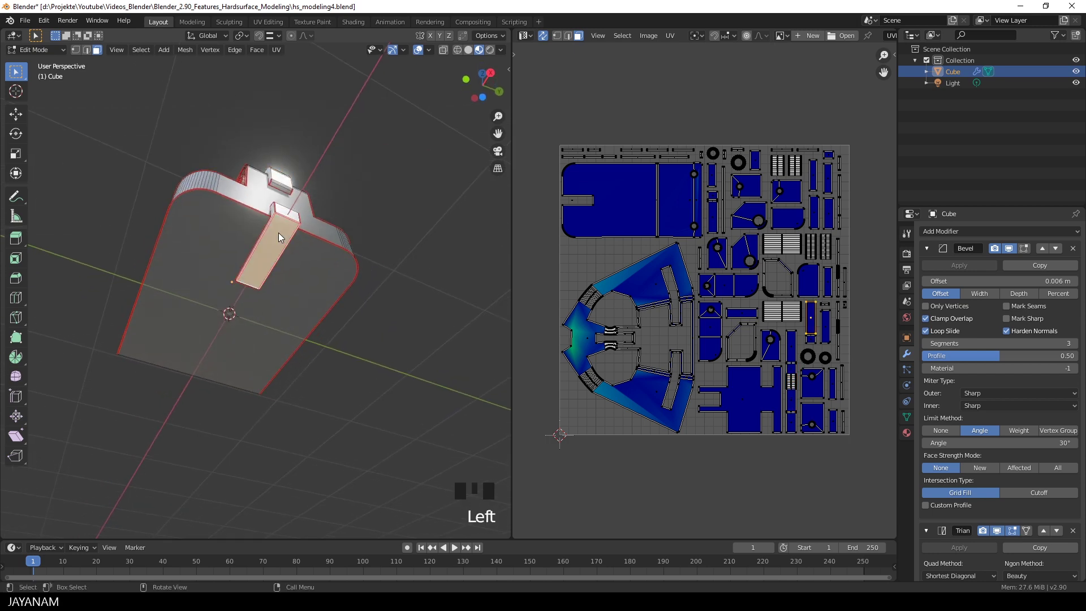
pyautogui.press('q')
pyautogui.click(277, 235)
pyautogui.moveTo(349, 213); pyautogui.dragTo(355, 306, button='middle')
# Step: Re-unwrap the whole mesh with the updated seams, then deselect everything
pyautogui.press('a')
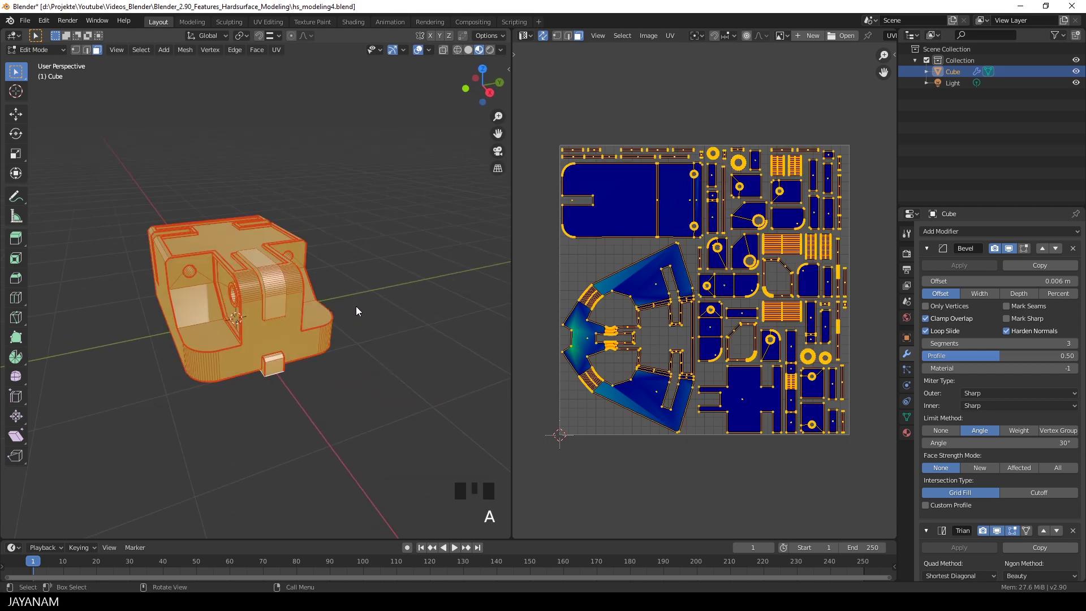
pyautogui.press('u')
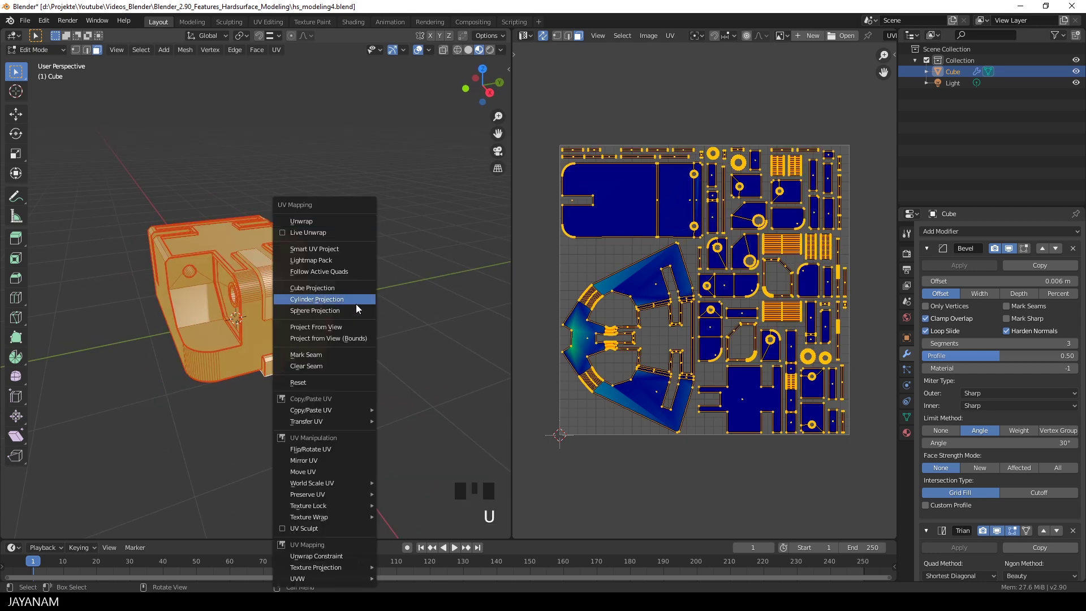
pyautogui.click(312, 220)
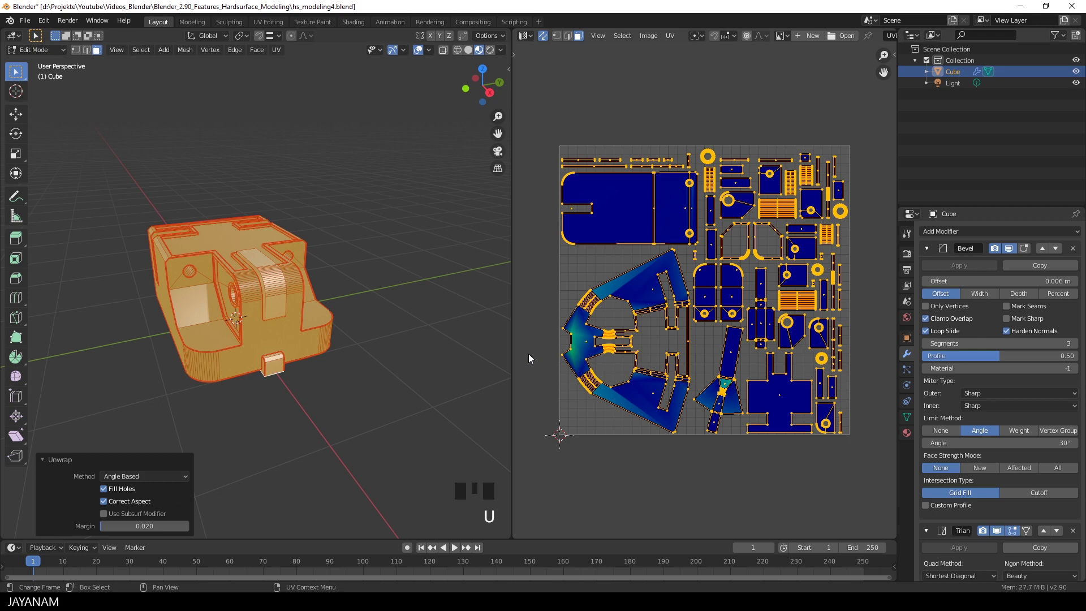
pyautogui.press('a')
pyautogui.press('a')
pyautogui.press('a')
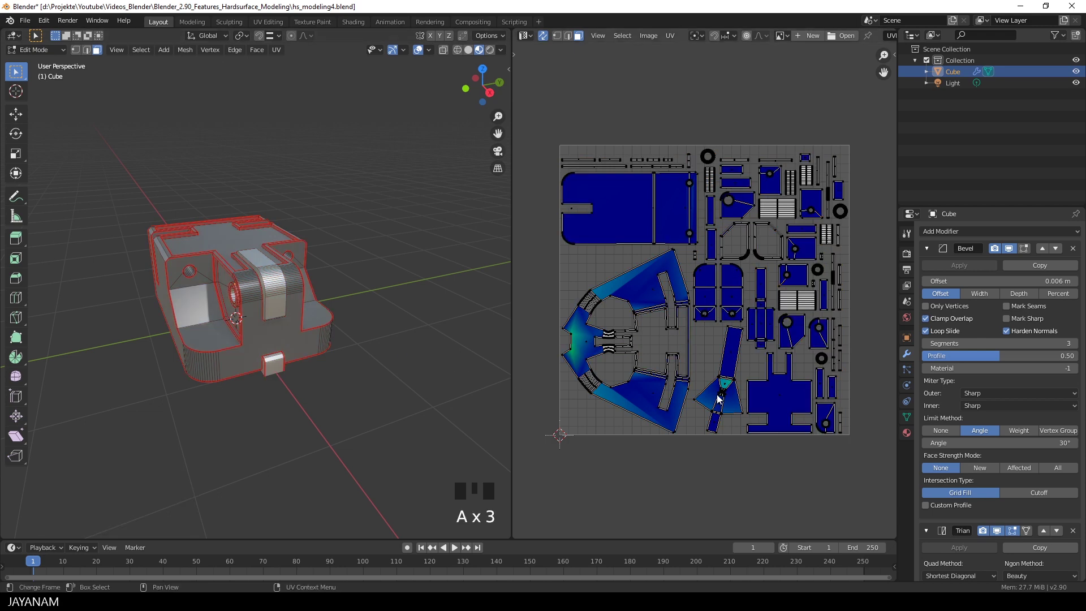
# Step: Select a linked UV island with L and inspect its mesh piece from below
pyautogui.press('l')
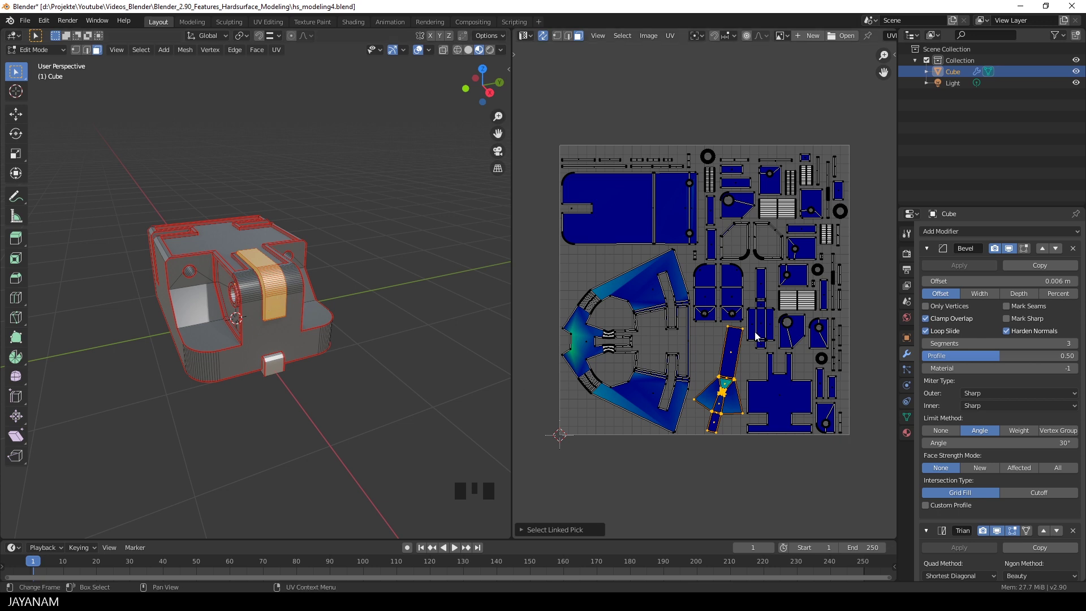
pyautogui.press('l')
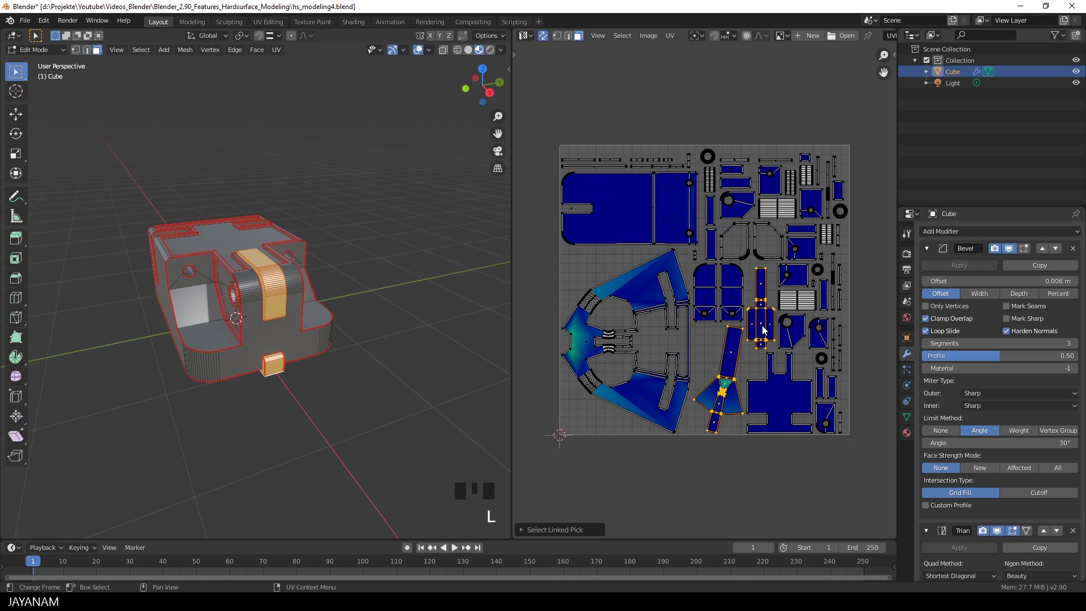
pyautogui.moveTo(284, 400); pyautogui.dragTo(316, 375, button='middle')
pyautogui.scroll(2, 360, 378)
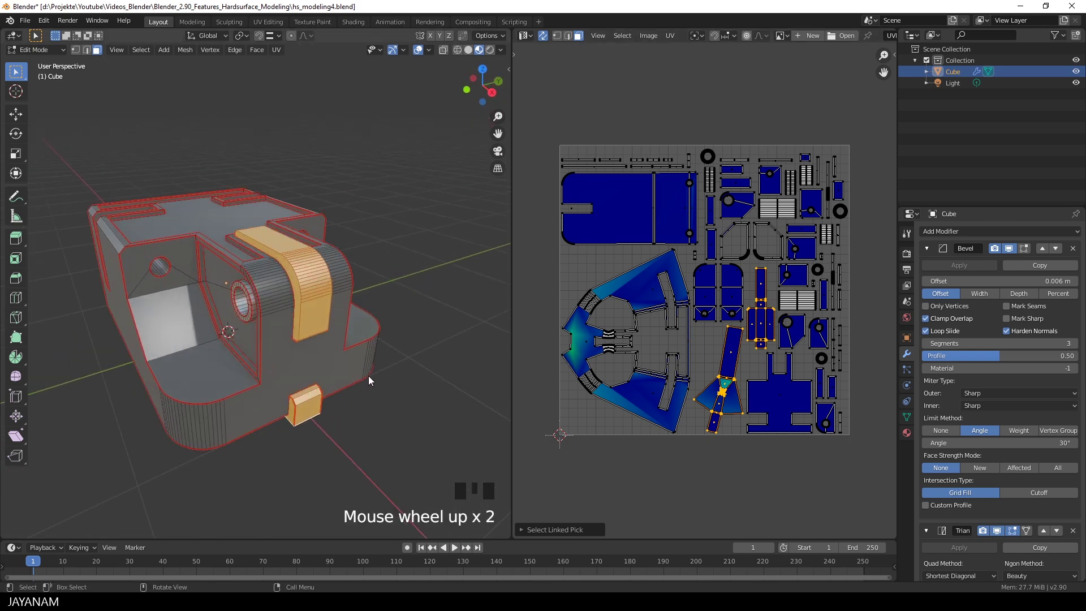
pyautogui.scroll(-1, 367, 380)
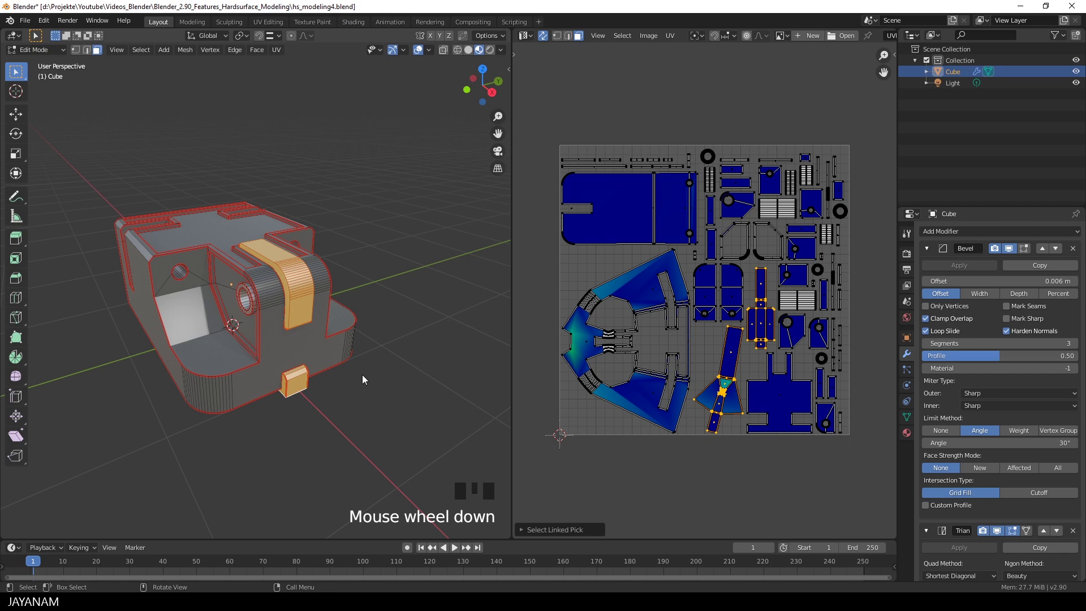
# Step: Join the UV editor into one full-width 3D viewport, save hs_modeling4.blend, and return to Object Mode
pyautogui.rightClick(512, 360)
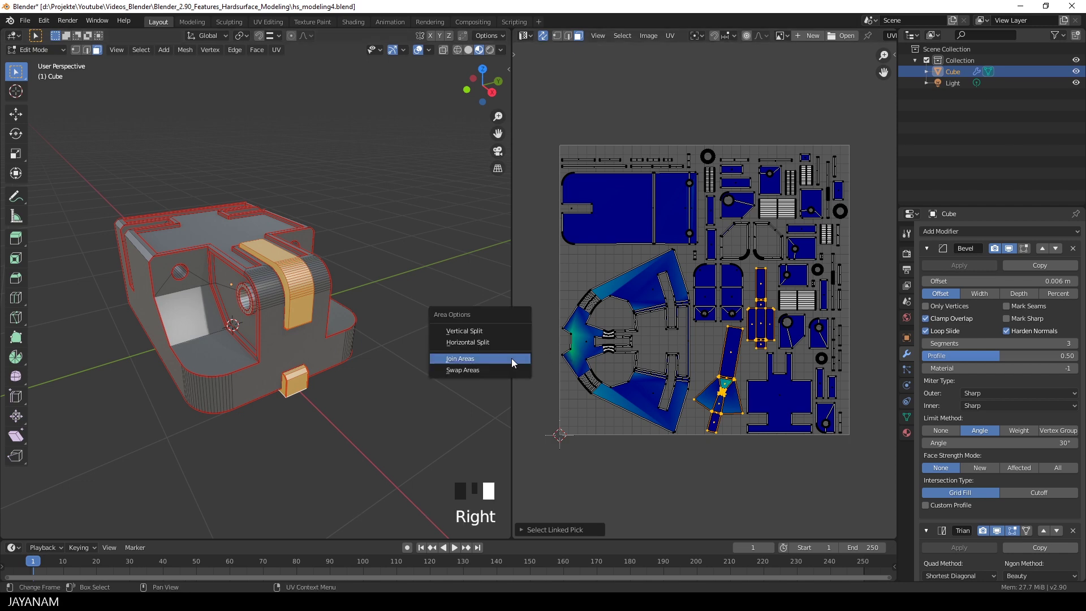
pyautogui.click(512, 358)
pyautogui.click(563, 336)
pyautogui.scroll(-1, 571, 331)
pyautogui.scroll(-2, 571, 330)
pyautogui.keyDown('shift'); pyautogui.moveTo(571, 330); pyautogui.dragTo(548, 301, button='middle'); pyautogui.keyUp('shift')
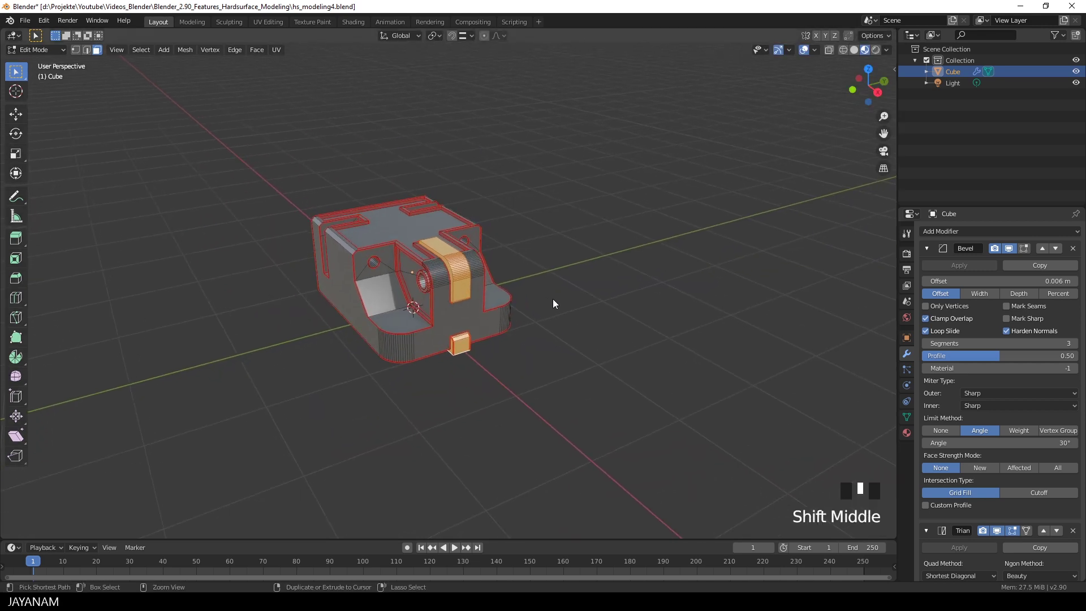
pyautogui.hotkey('ctrl', 's')
pyautogui.press('Tab')
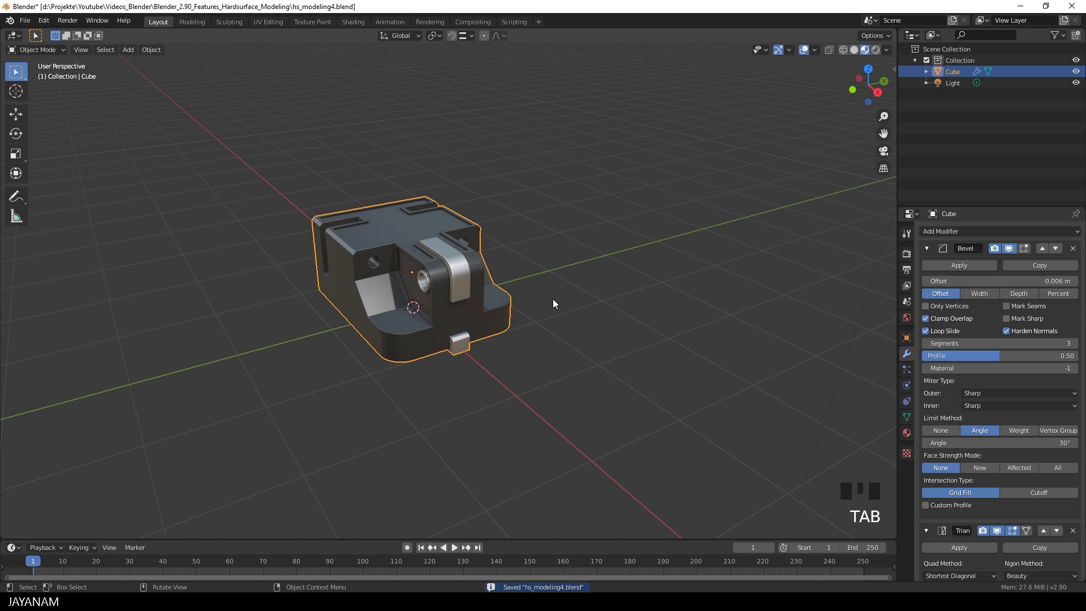
# Step: Export the cube over hs_modeling4.fbx with Apply Transform checked and Bake Animation unchecked
pyautogui.click(25, 20)
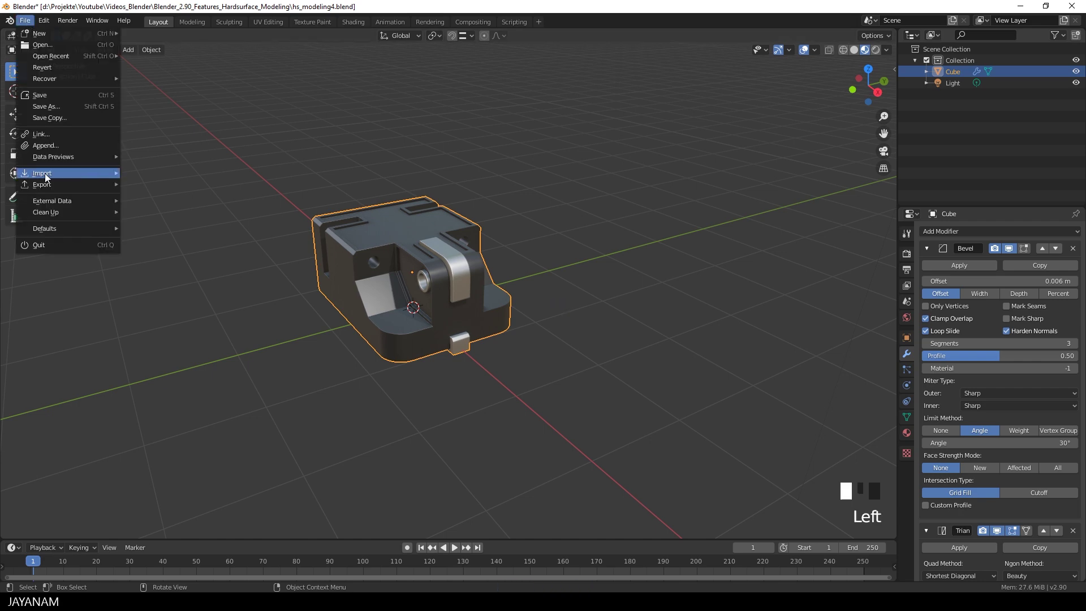
pyautogui.moveTo(42, 185)
pyautogui.click(165, 252)
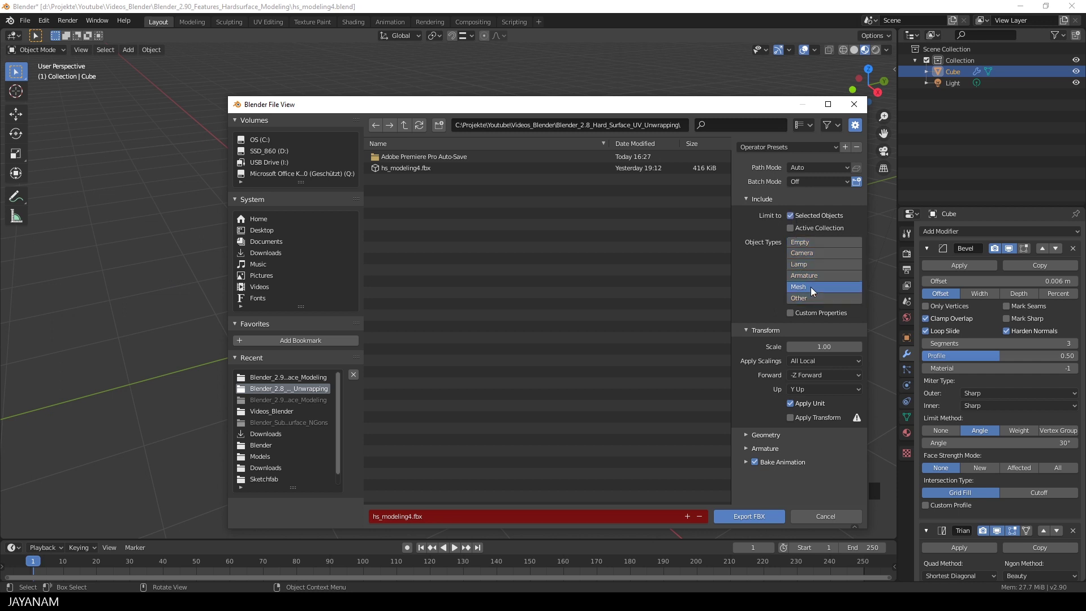
pyautogui.click(790, 419)
pyautogui.click(755, 462)
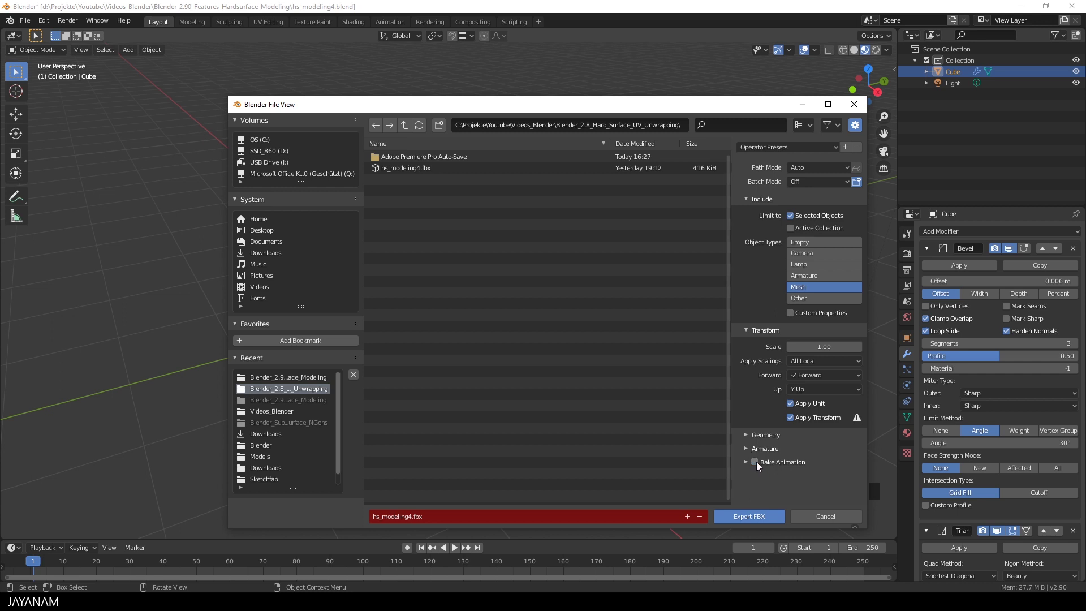
pyautogui.click(748, 437)
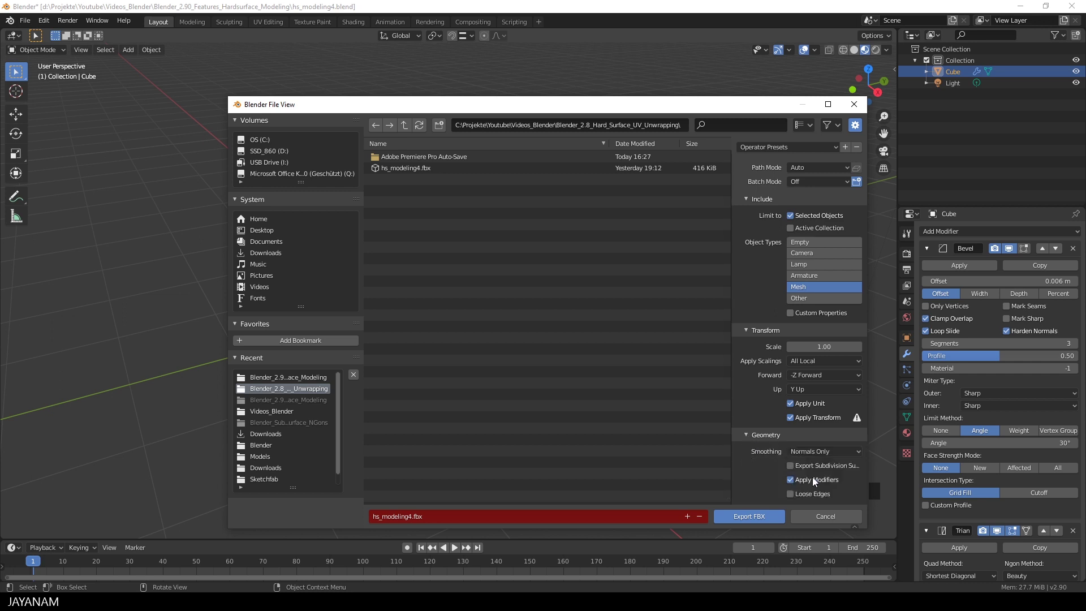
pyautogui.click(747, 437)
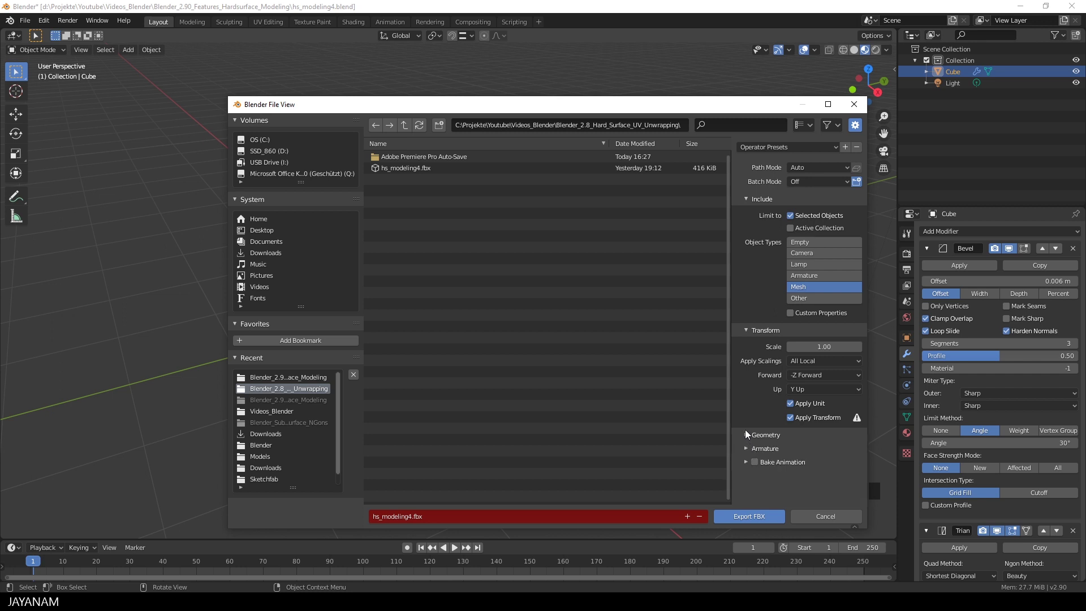
pyautogui.click(412, 168)
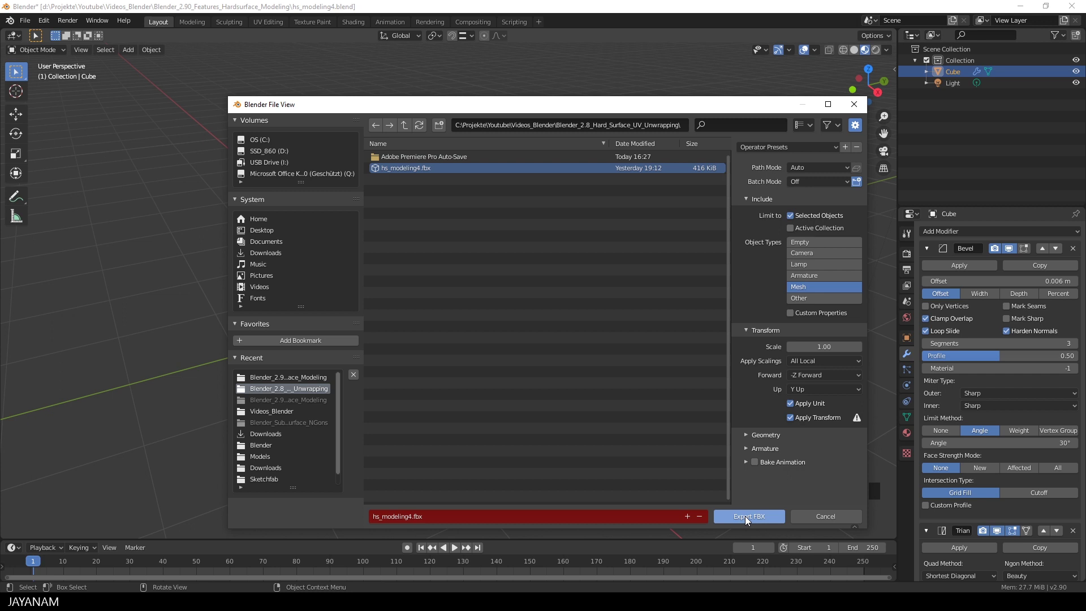
pyautogui.click(746, 518)
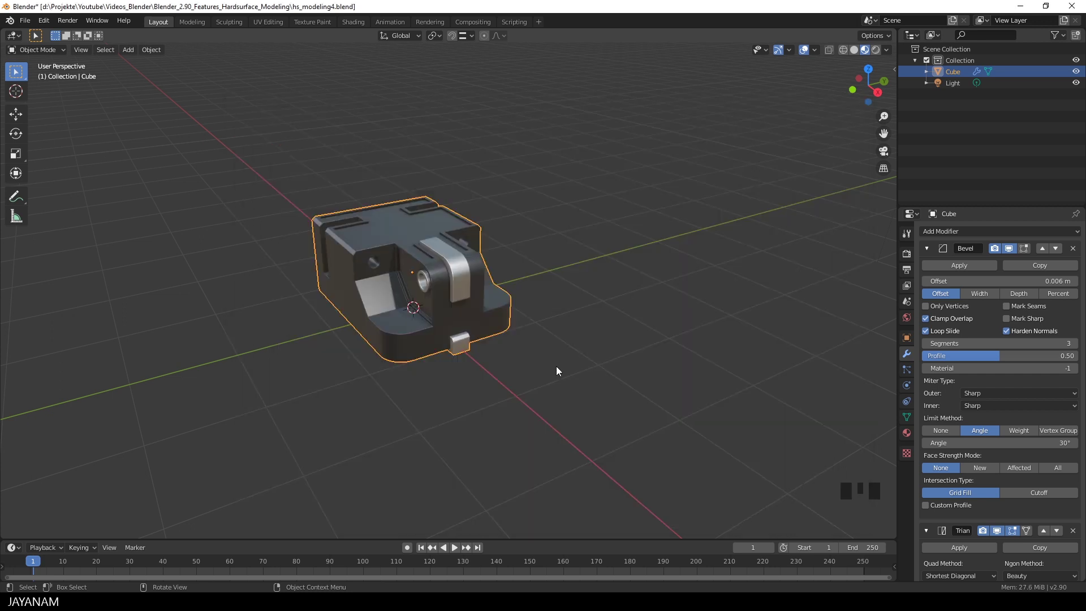
# Step: Switch the Shelf to the Smart materials category, then bring up the File menu
pyautogui.scroll(2, 555, 365)
pyautogui.keyDown('shift'); pyautogui.moveTo(556, 365); pyautogui.dragTo(620, 371, button='middle'); pyautogui.keyUp('shift')
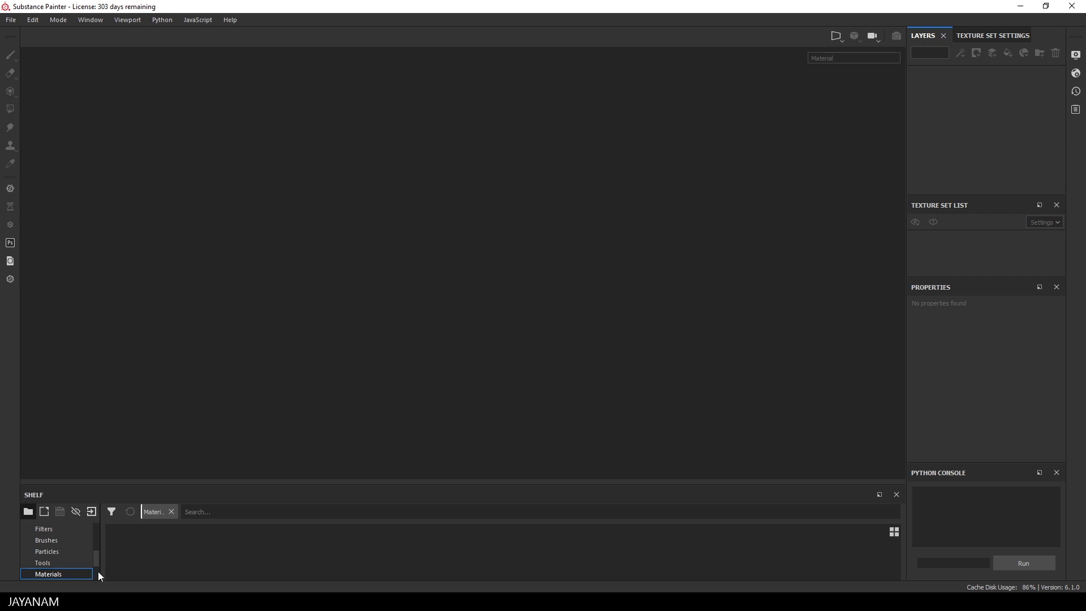
pyautogui.scroll(-2, 97, 573)
pyautogui.click(64, 542)
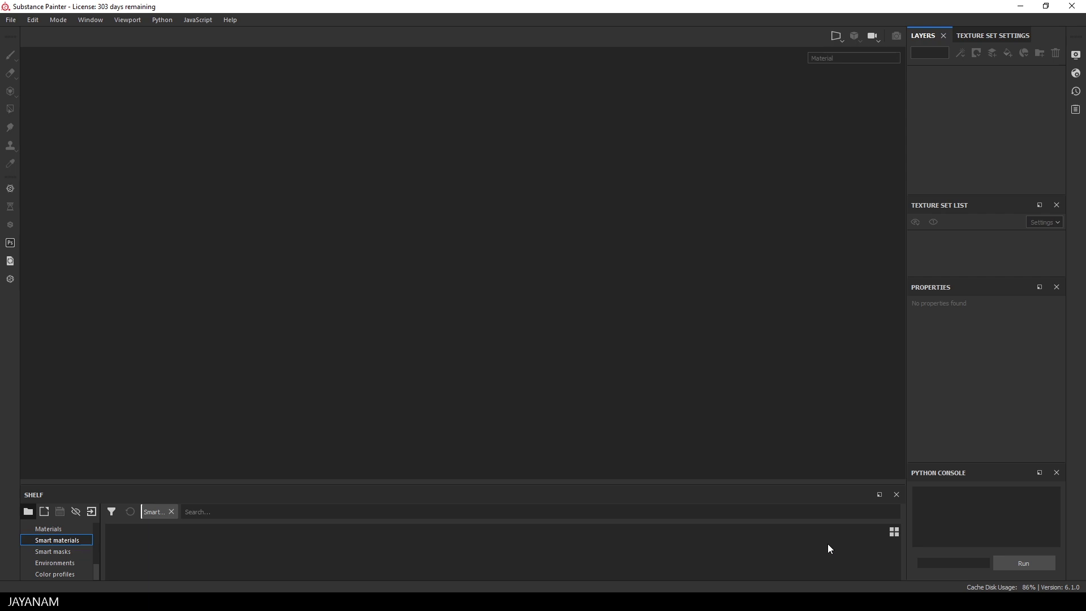
pyautogui.click(12, 20)
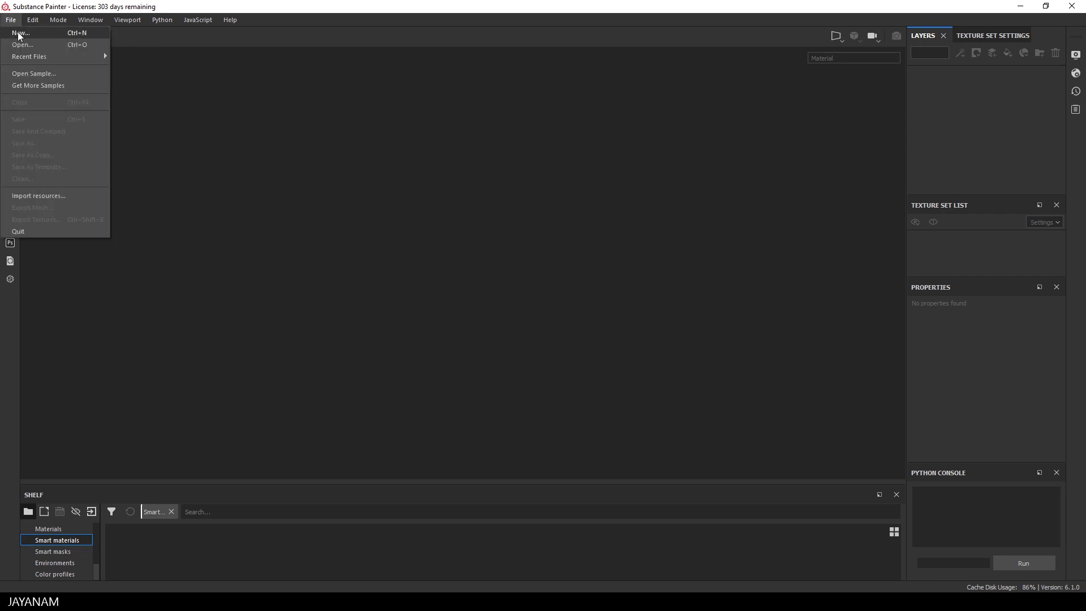
# Step: Create a new project from hs_modeling4.fbx, with a texture set per UDIM tile
pyautogui.click(18, 32)
pyautogui.click(676, 172)
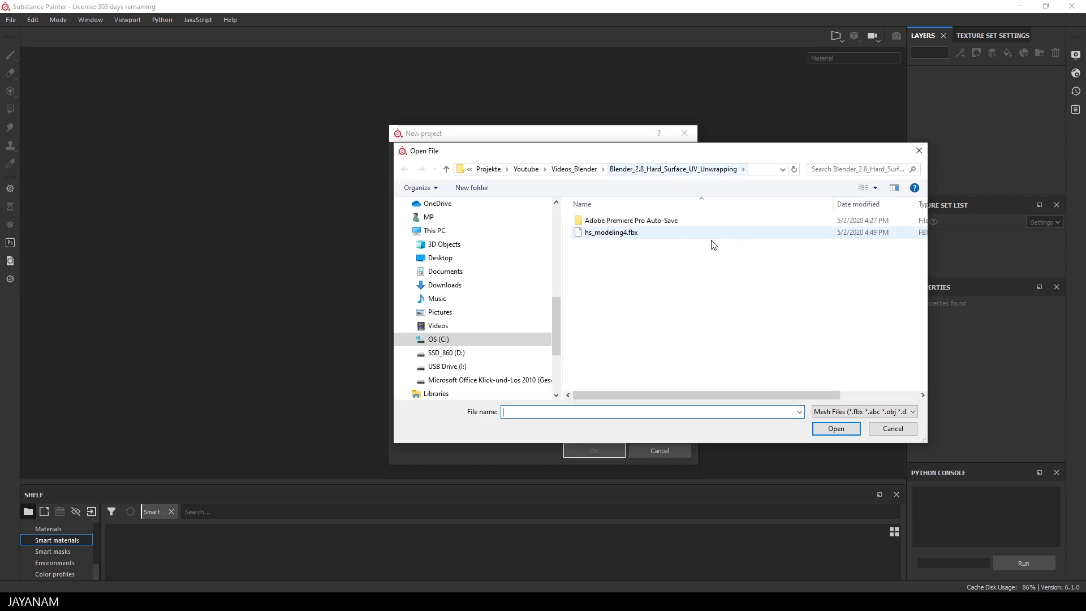
pyautogui.click(622, 233)
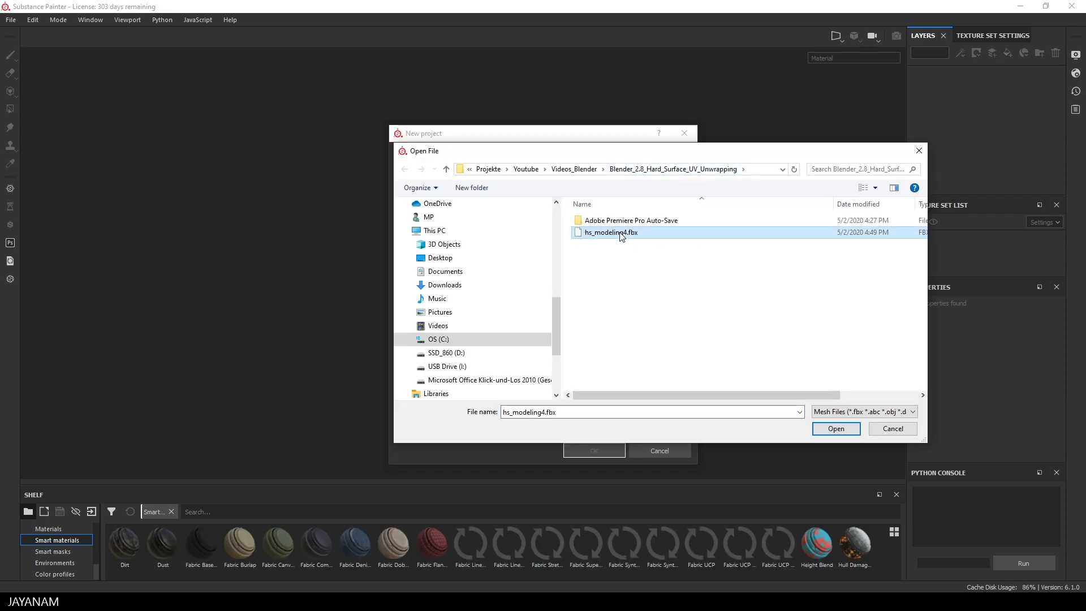
pyautogui.click(838, 429)
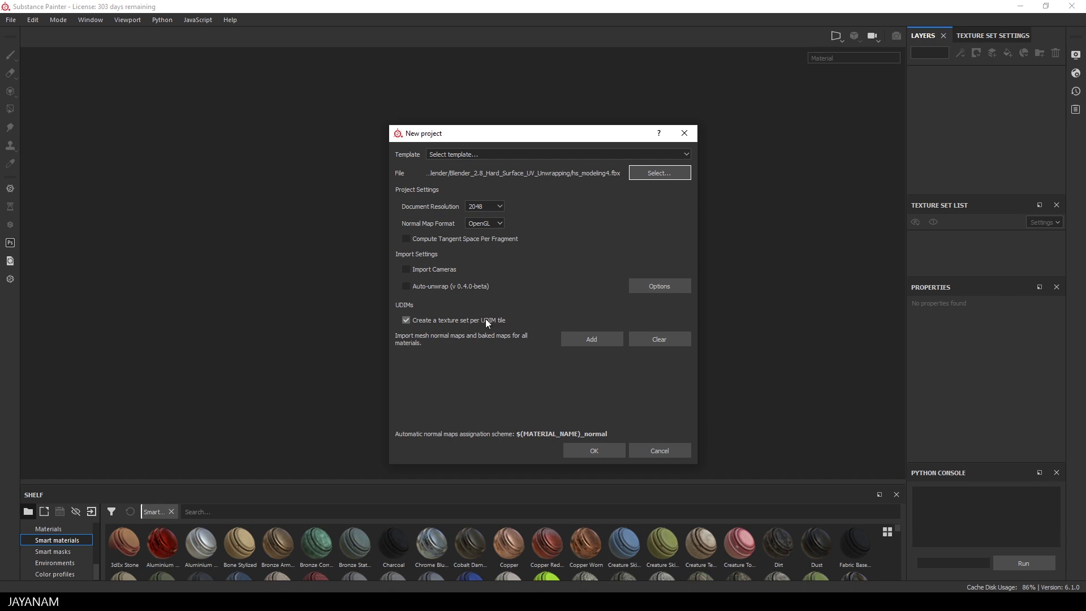
pyautogui.click(602, 452)
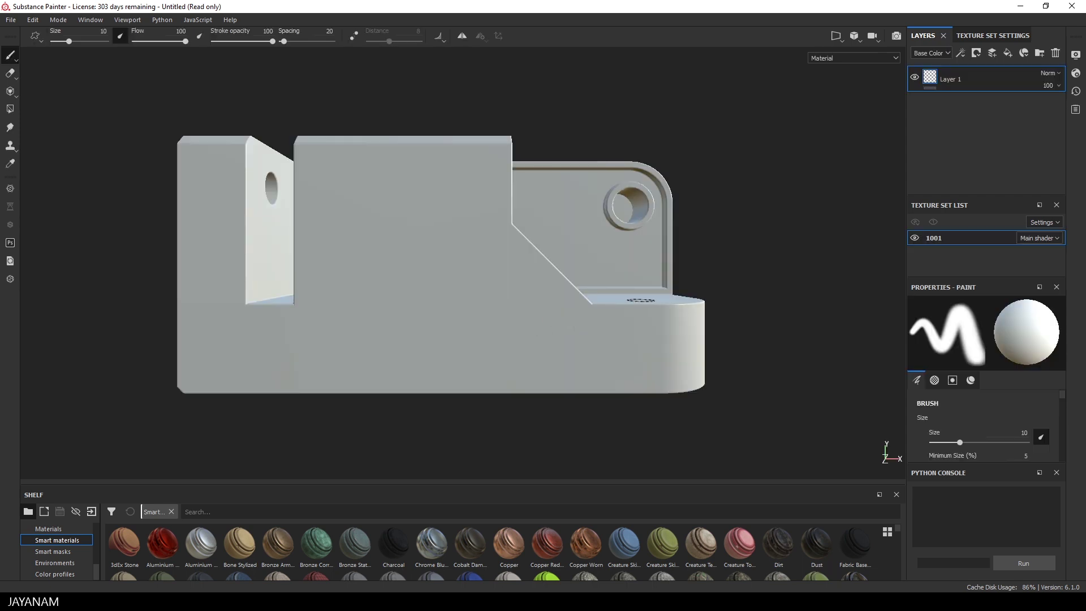
# Step: Orbit to a three-quarter view and rename texture set 1001 to 'Steel'
pyautogui.scroll(2, 638, 304)
pyautogui.scroll(-3, 638, 304)
pyautogui.moveTo(745, 270)
pyautogui.keyDown('alt'); pyautogui.mouseDown()
pyautogui.moveTo(721, 294)
pyautogui.moveTo(572, 326)
pyautogui.moveTo(516, 317)
pyautogui.moveTo(554, 306)
pyautogui.mouseUp(); pyautogui.keyUp('alt')
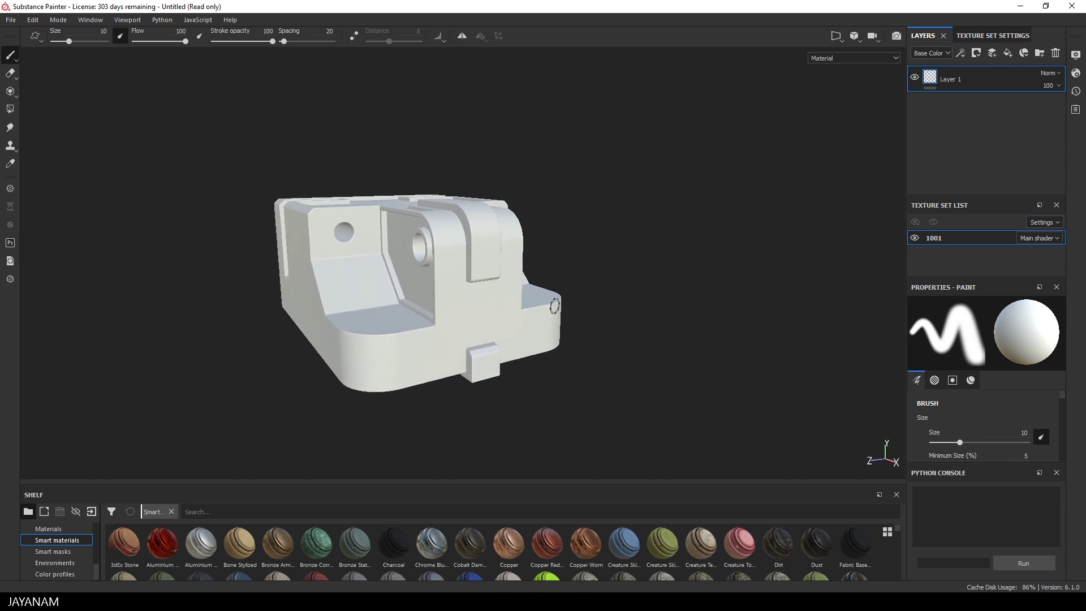
pyautogui.doubleClick(938, 239)
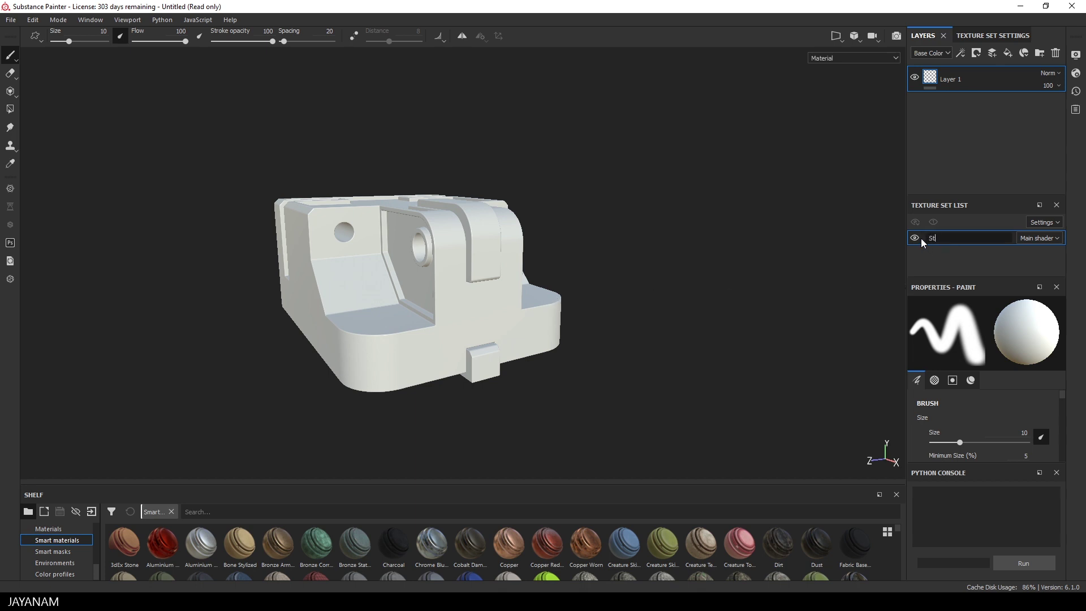
pyautogui.press('Return')
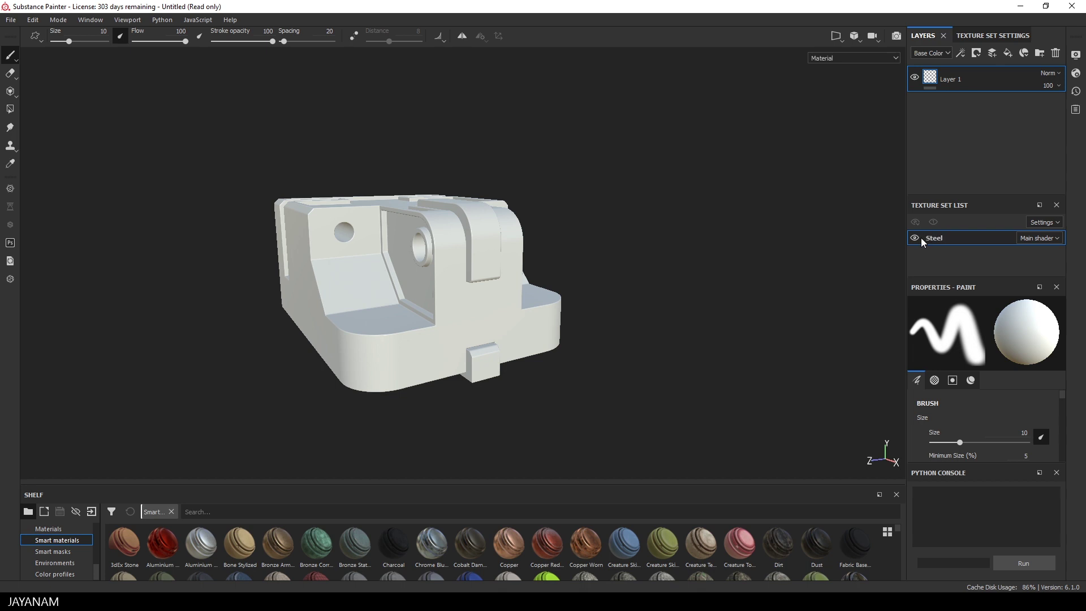
# Step: Bake the Steel mesh maps at 2048 output size with the ID map excluded
pyautogui.click(990, 36)
pyautogui.scroll(-6, 1022, 137)
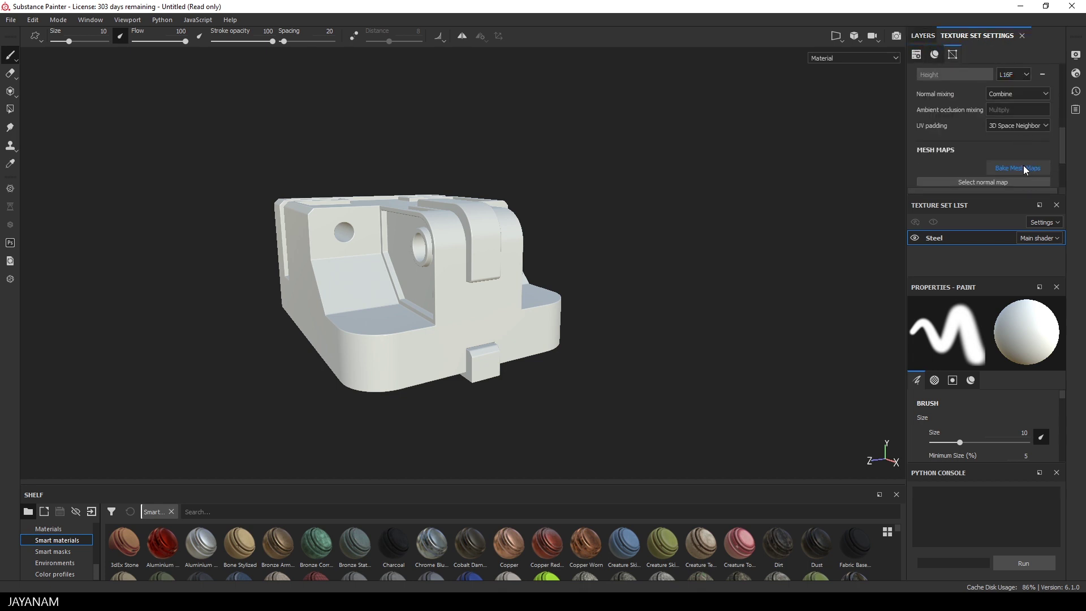
pyautogui.click(1022, 170)
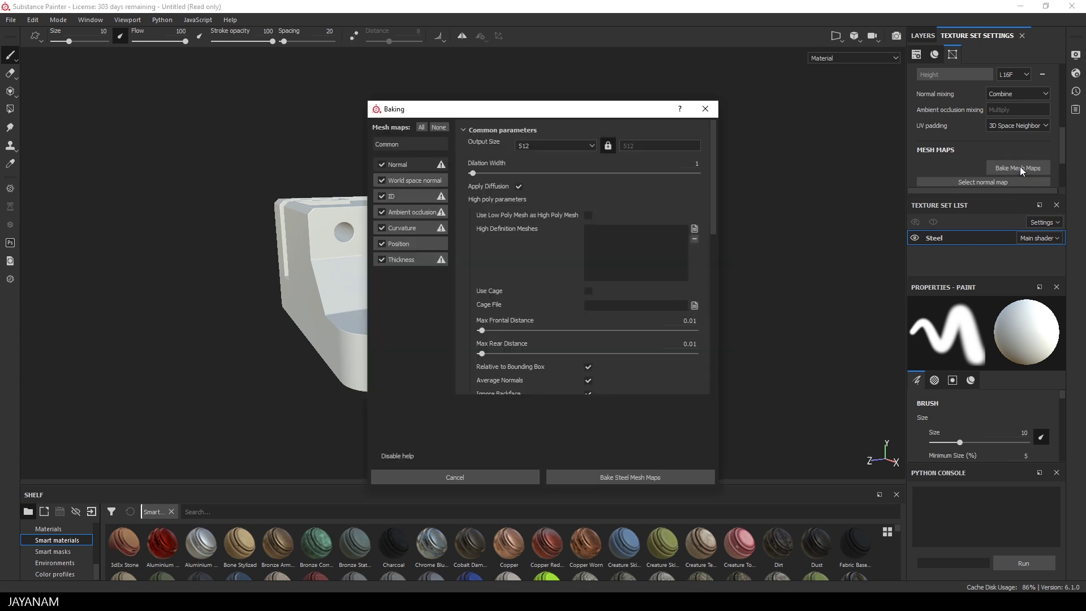
pyautogui.click(541, 146)
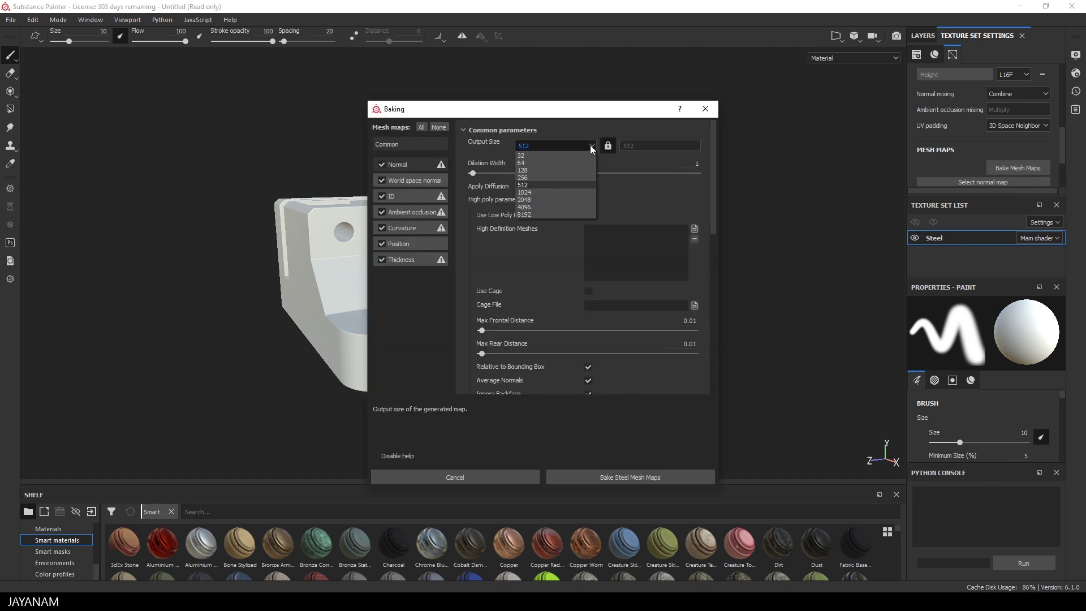
pyautogui.click(535, 200)
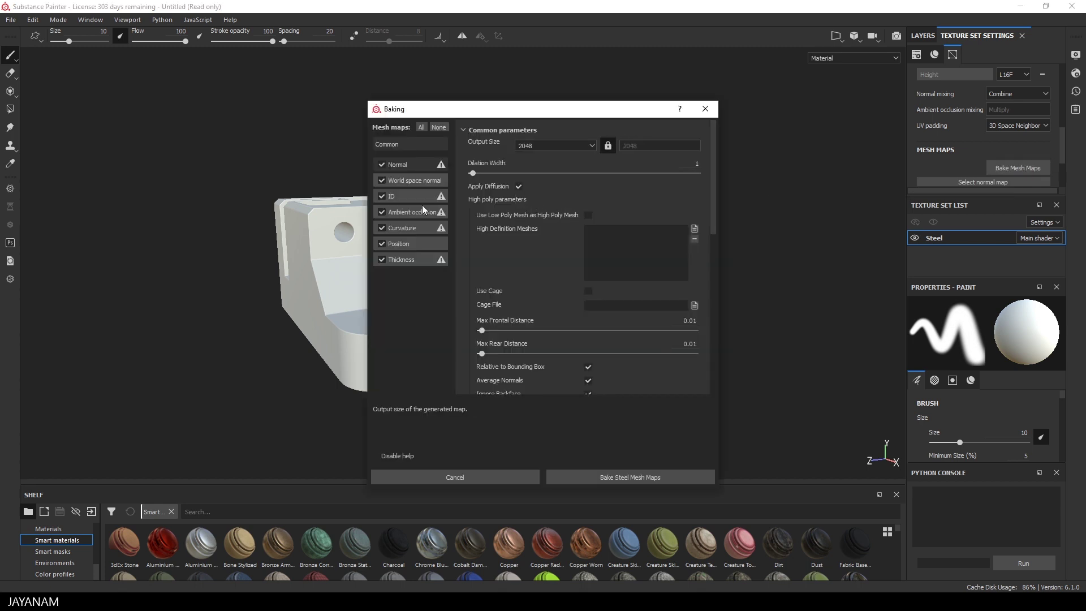
pyautogui.click(383, 197)
pyautogui.click(620, 479)
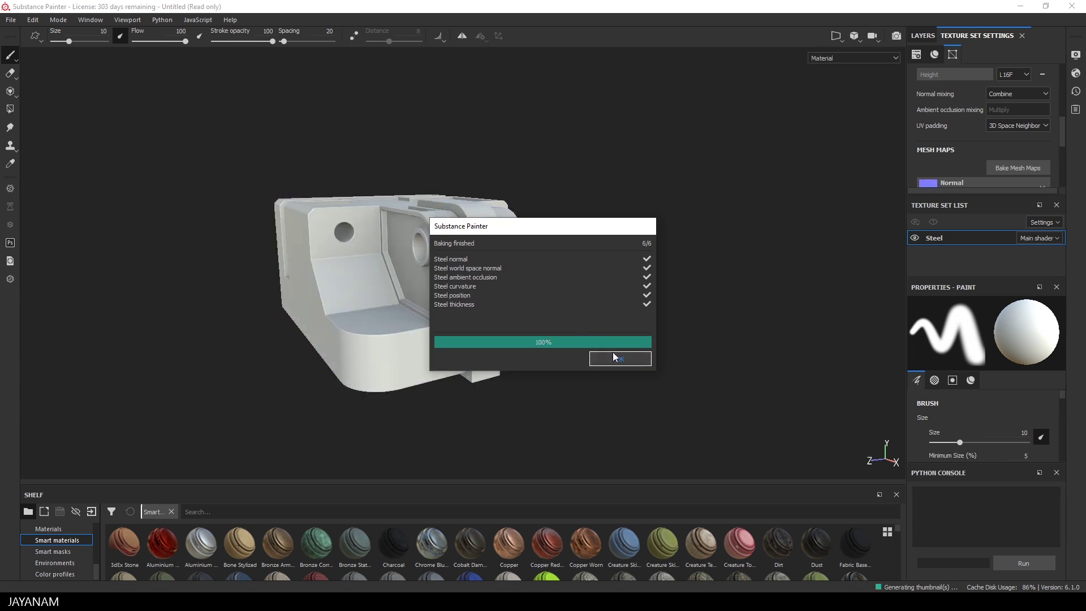
# Step: Close the bake report and apply the Steel Tank Painted smart material to the whole model
pyautogui.click(616, 359)
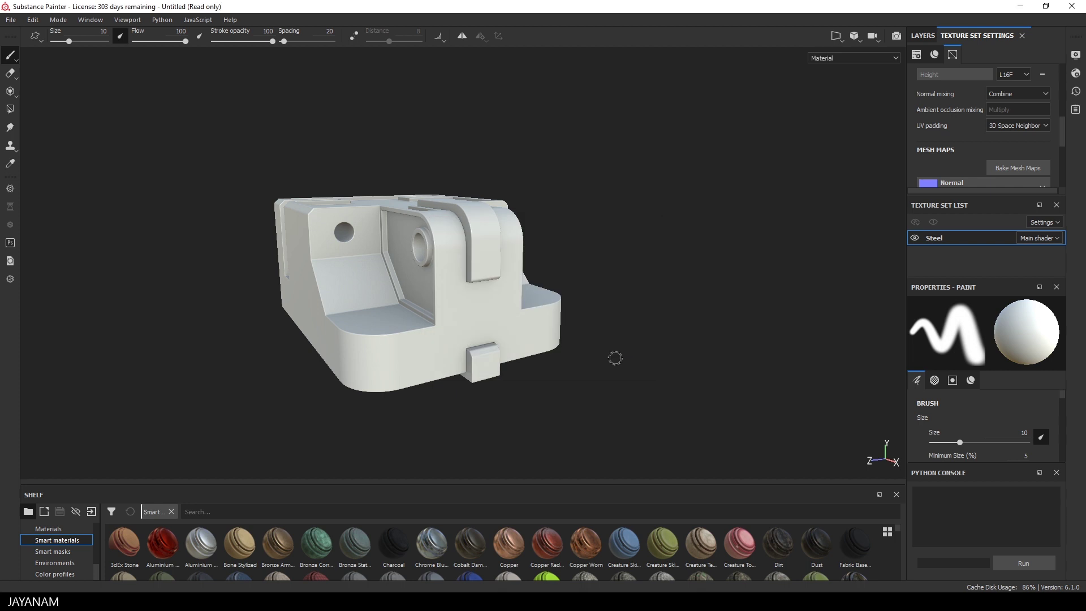
pyautogui.scroll(-1, 896, 562)
pyautogui.scroll(-1, 897, 561)
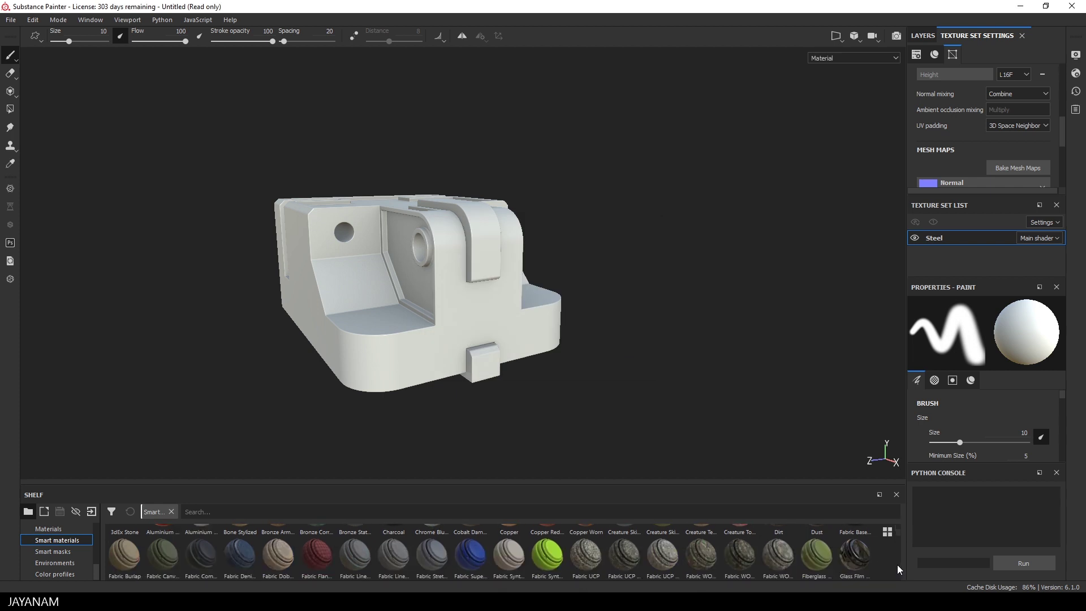
pyautogui.scroll(-5, 898, 565)
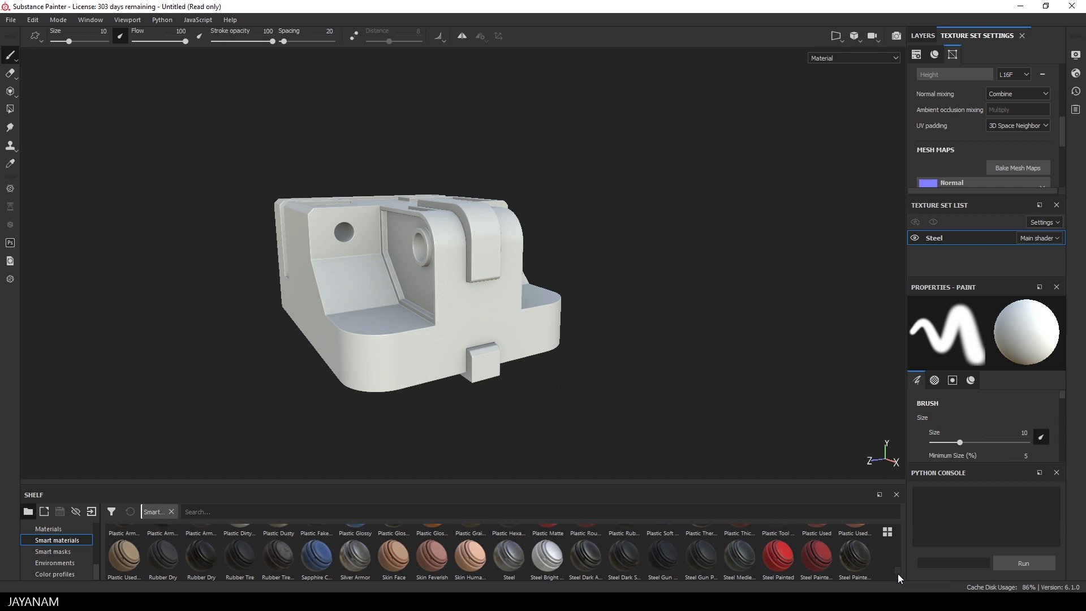
pyautogui.scroll(-2, 898, 574)
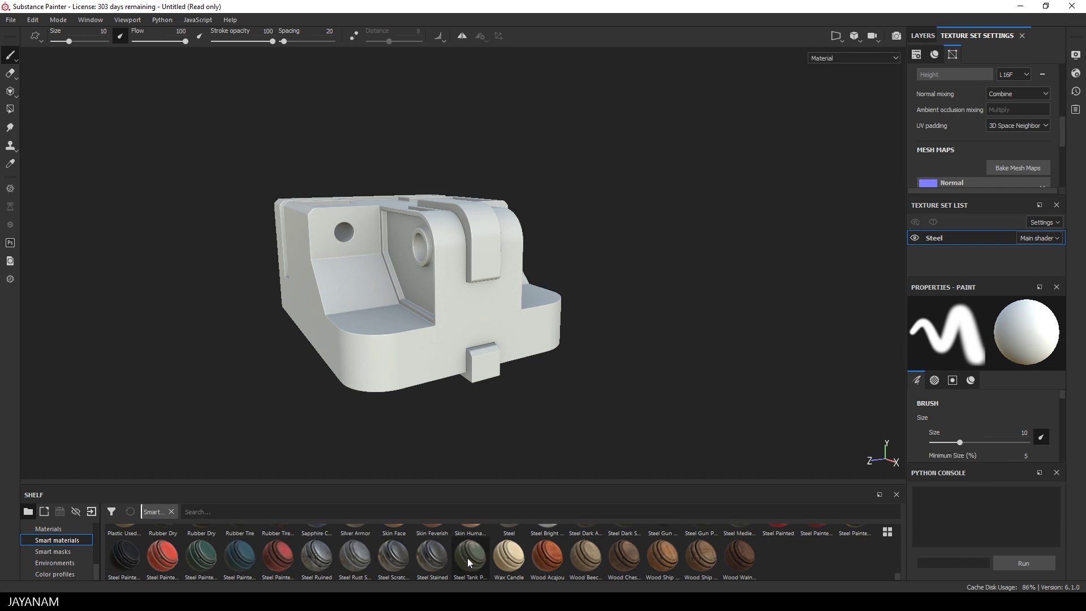
pyautogui.moveTo(467, 558)
pyautogui.moveTo(470, 557); pyautogui.dragTo(447, 305)
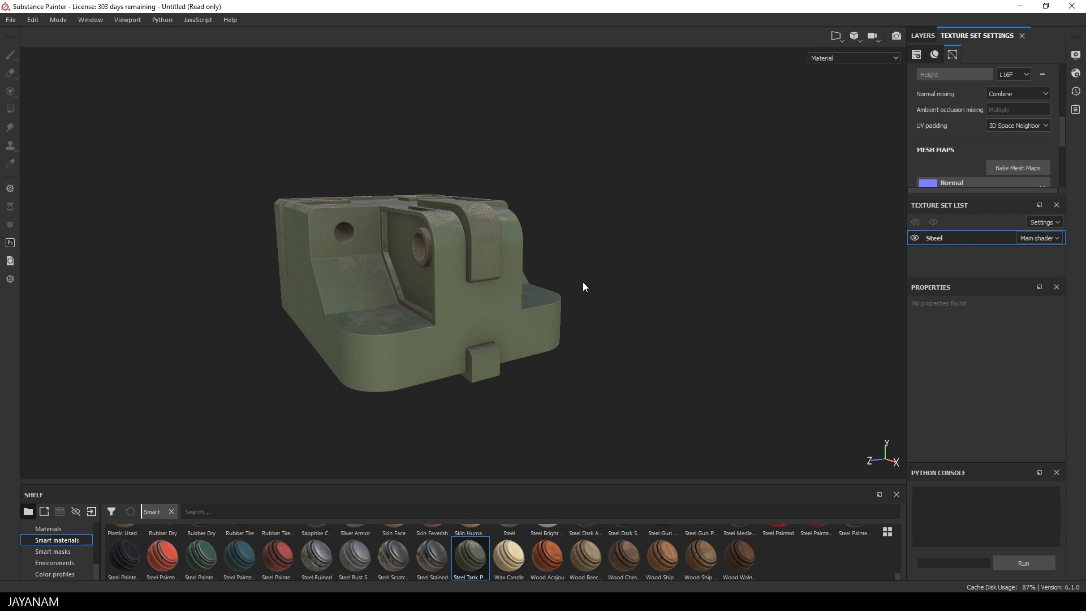
# Step: Make the environment backdrop faintly visible and turn on shadows at about 77 opacity
pyautogui.click(1076, 54)
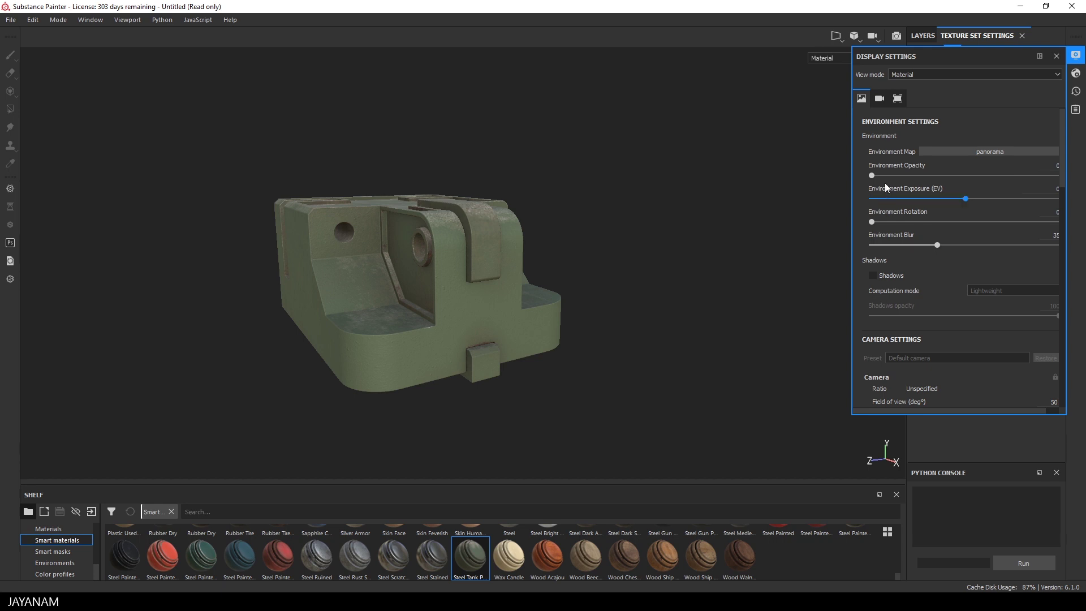
pyautogui.moveTo(872, 176); pyautogui.dragTo(885, 176)
pyautogui.click(881, 275)
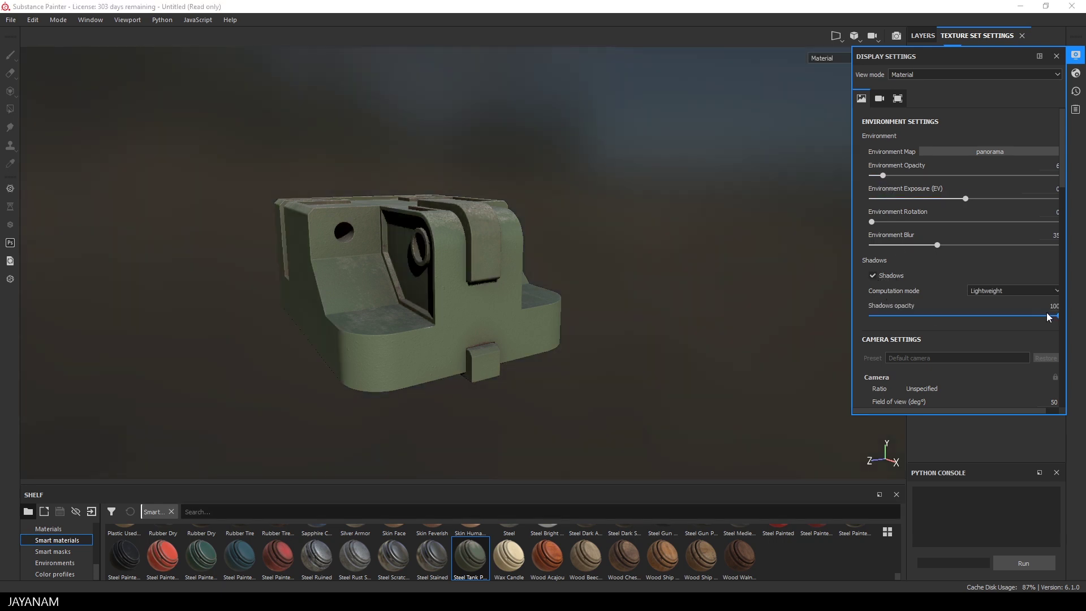
pyautogui.moveTo(1057, 316); pyautogui.dragTo(1020, 318)
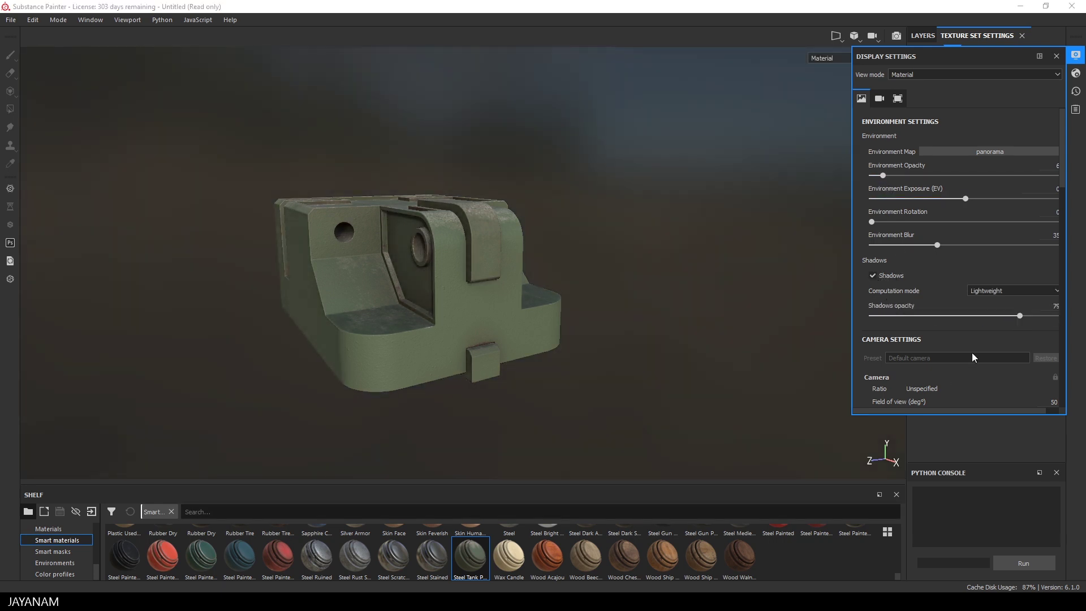
pyautogui.scroll(-2, 972, 352)
pyautogui.scroll(2, 971, 351)
pyautogui.moveTo(985, 198); pyautogui.dragTo(1003, 198)
pyautogui.scroll(-6, 967, 347)
# Step: Enable viewport post effects with vignette and temporal anti-aliasing, then close Display Settings
pyautogui.click(868, 295)
pyautogui.scroll(-2, 1039, 307)
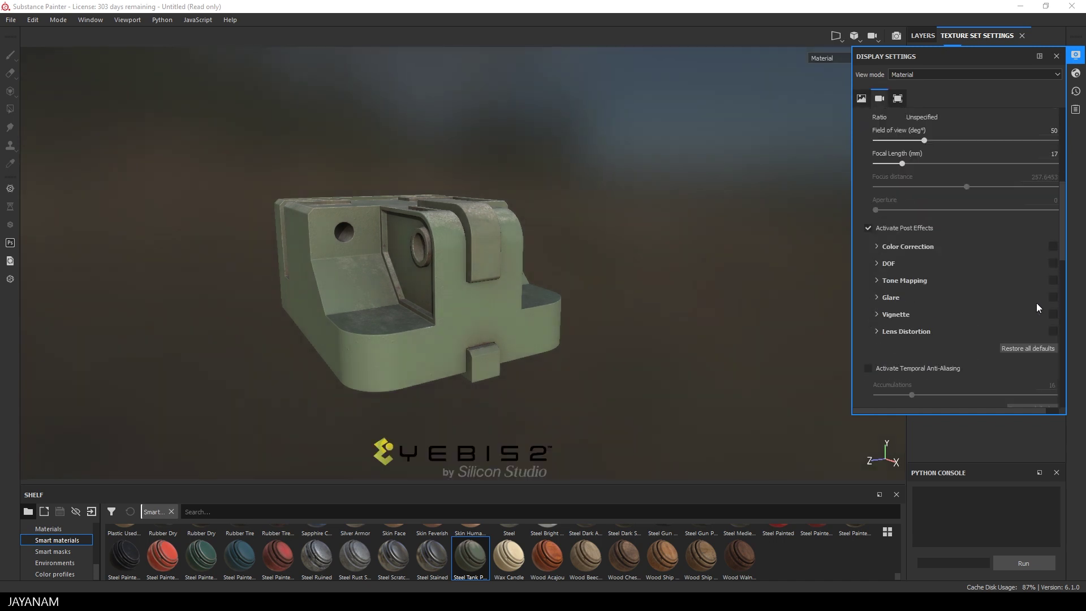
pyautogui.click(1053, 314)
pyautogui.click(870, 369)
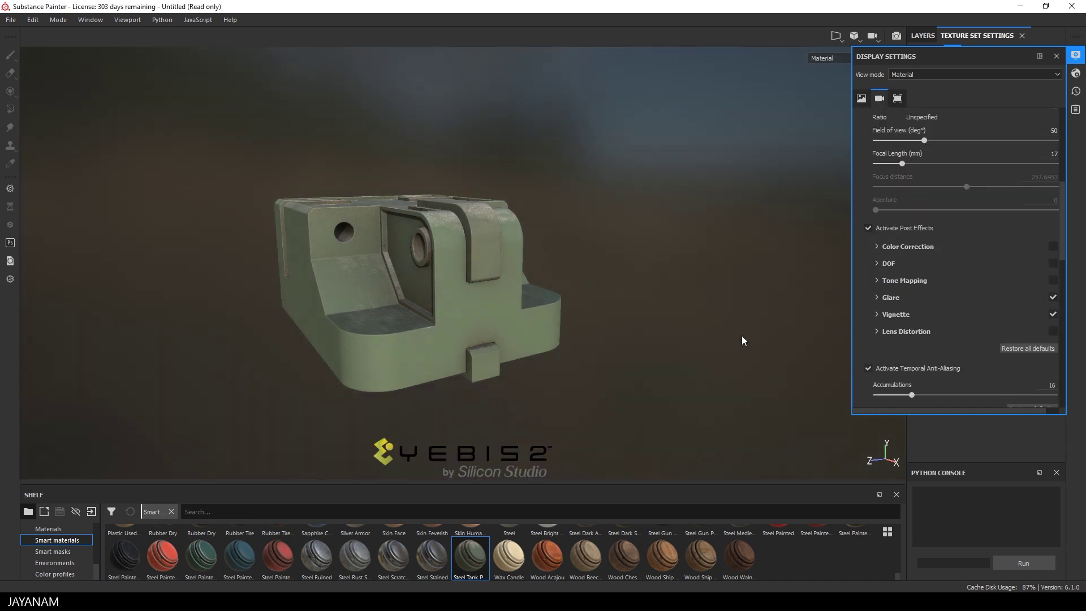
pyautogui.click(1057, 57)
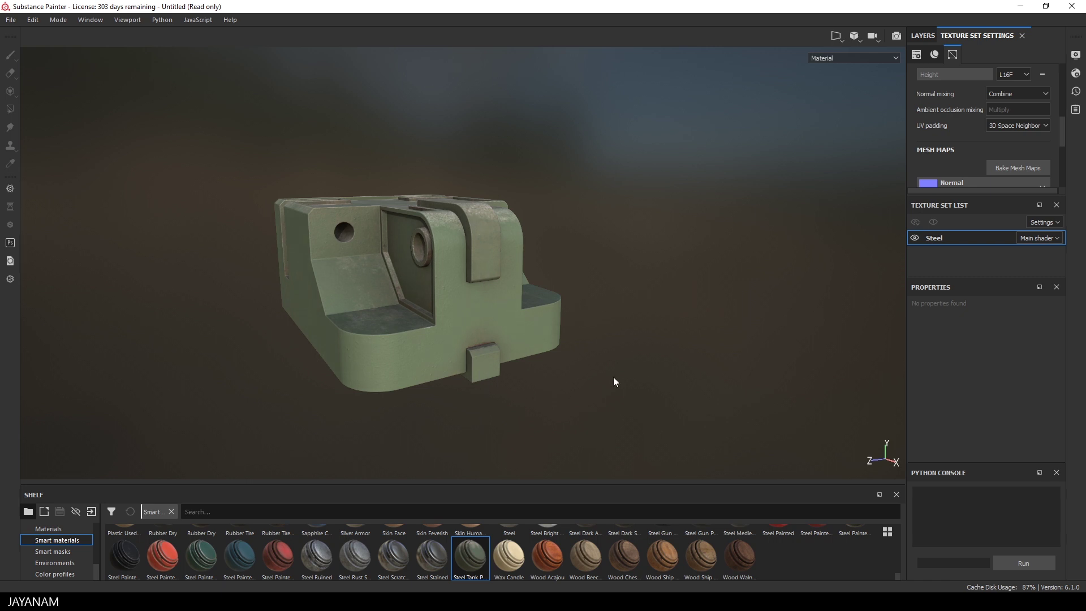
# Step: Drop Steel Scratched onto the model as a new layer and add a black mask
pyautogui.click(923, 35)
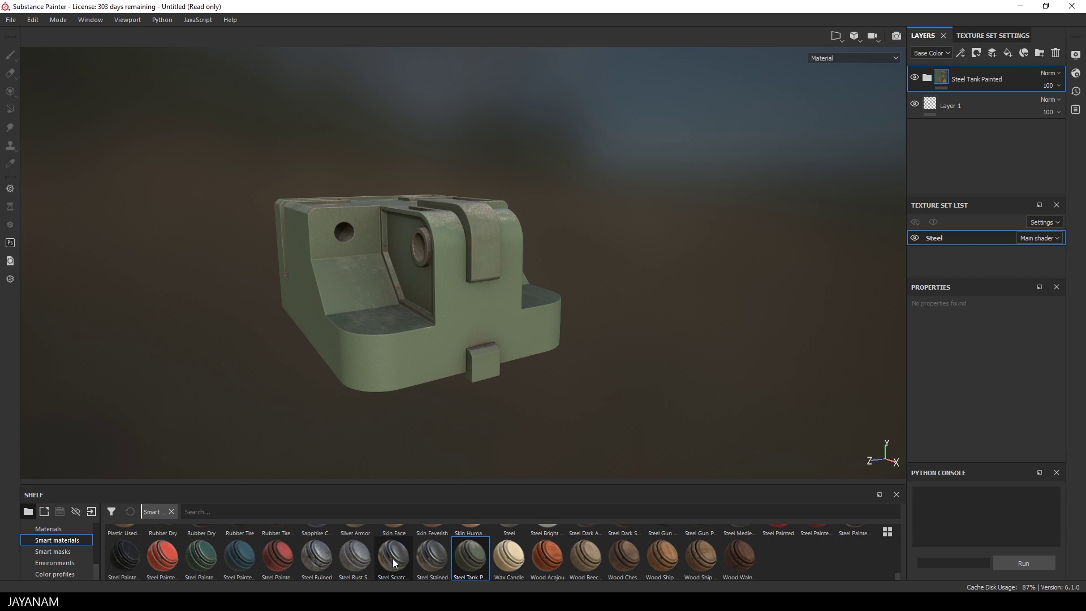
pyautogui.moveTo(391, 559); pyautogui.dragTo(664, 307)
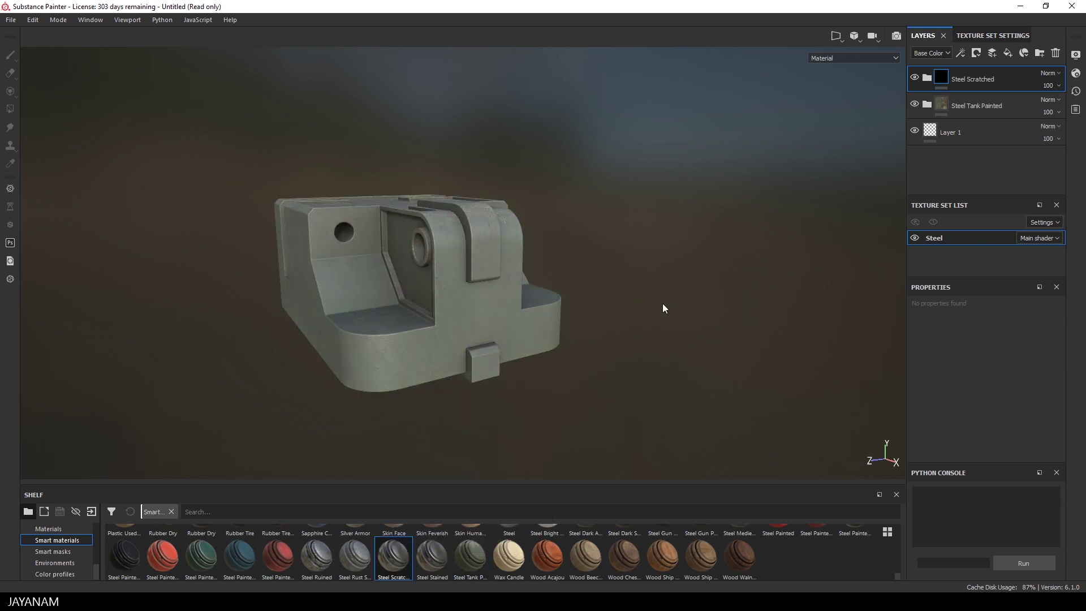
pyautogui.rightClick(976, 78)
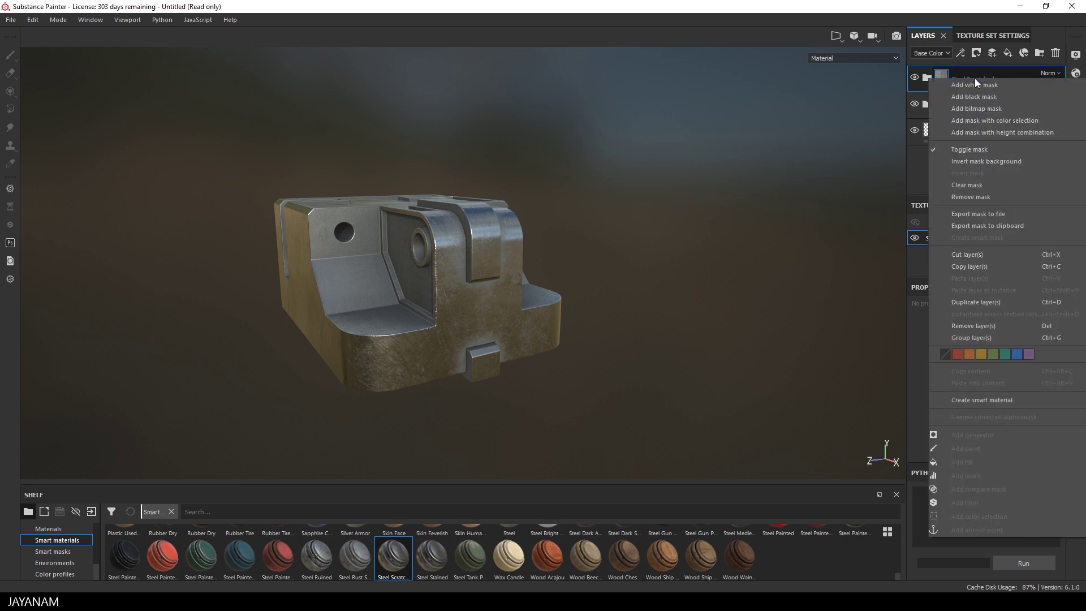
pyautogui.click(977, 96)
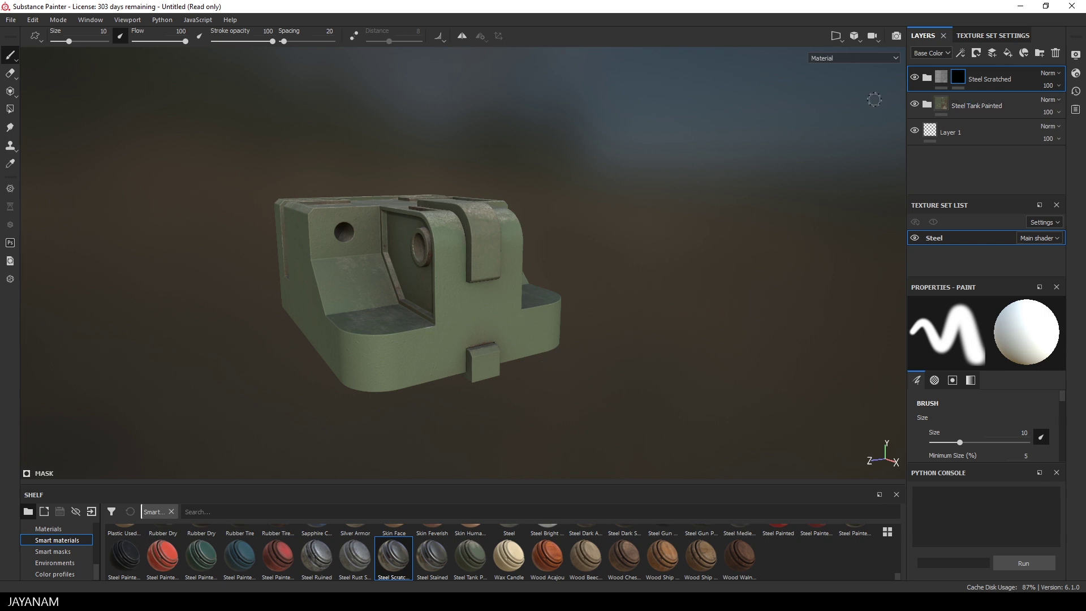
# Step: Use UV-chunk Polygon Fill on the black mask to reveal scratched steel on the inner bracket island
pyautogui.click(960, 79)
pyautogui.click(10, 110)
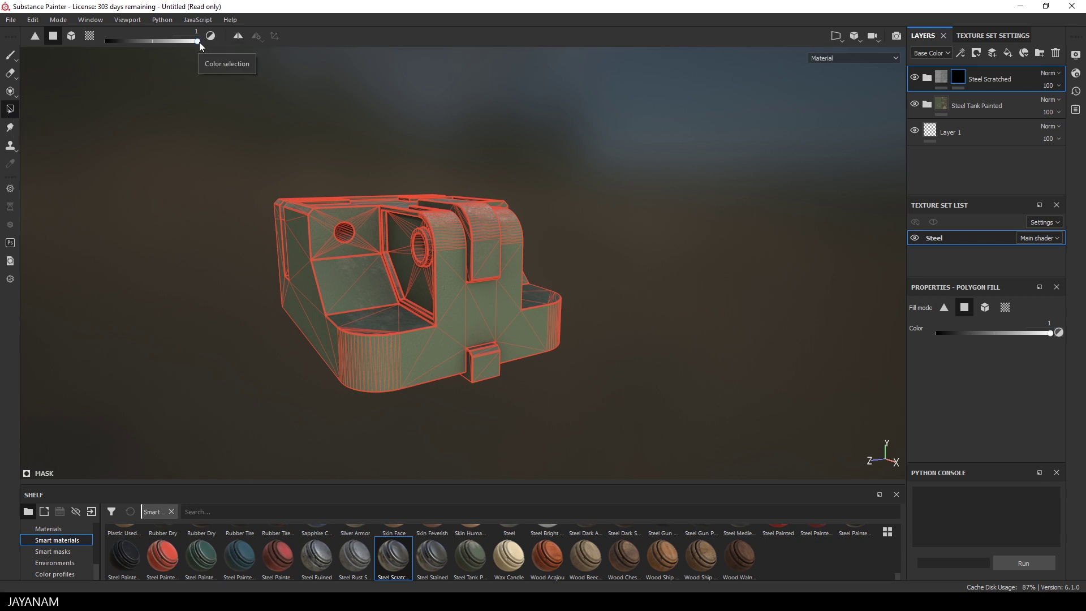
pyautogui.click(90, 36)
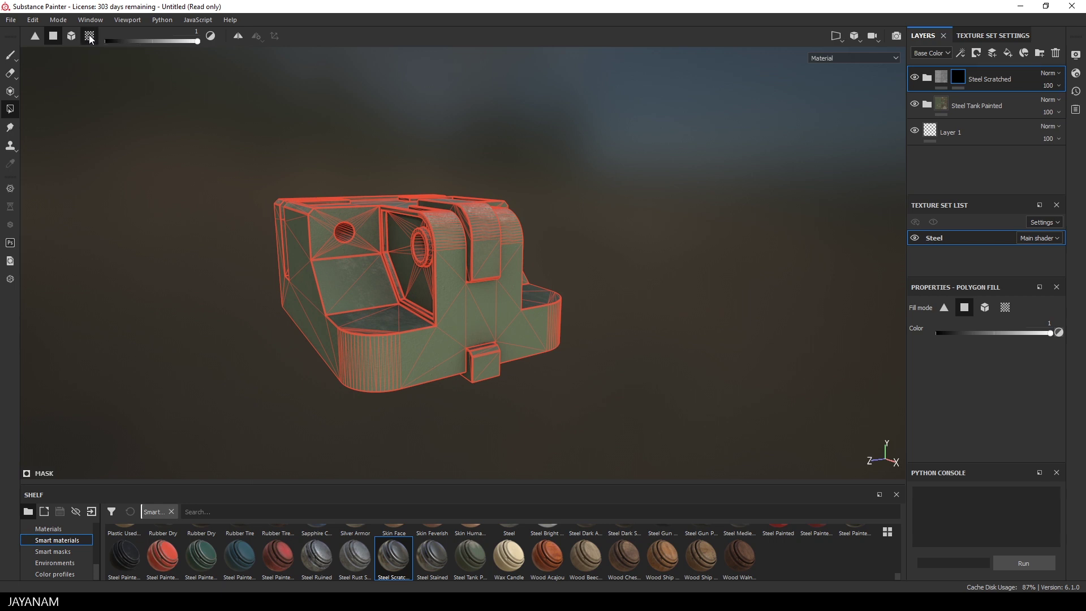
pyautogui.click(484, 247)
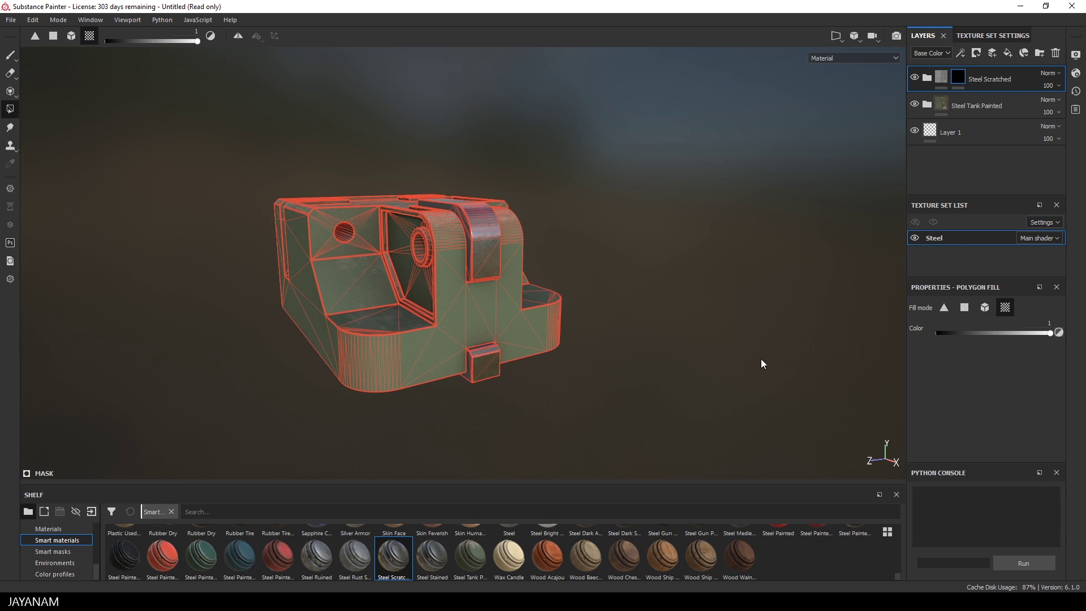
# Step: Orbit around the part and bring the ring into view, keeping UV-island Polygon Fill active
pyautogui.click(10, 55)
pyautogui.keyDown('alt'); pyautogui.moveTo(594, 184); pyautogui.dragTo(169, 226); pyautogui.keyUp('alt')
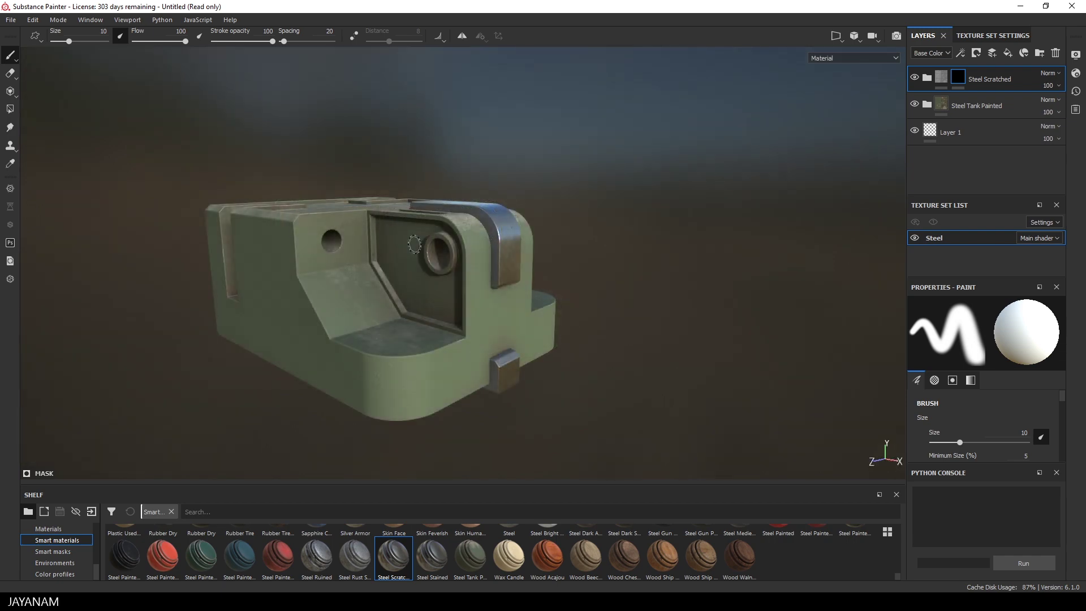
pyautogui.click(10, 108)
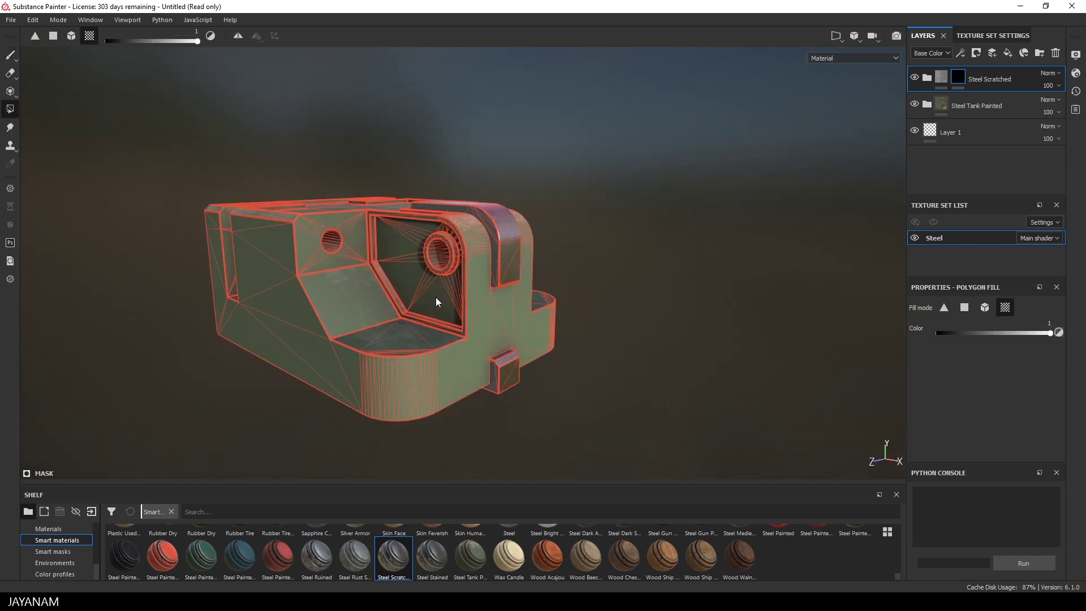
pyautogui.keyDown('alt'); pyautogui.moveTo(436, 297); pyautogui.dragTo(437, 291); pyautogui.keyUp('alt')
pyautogui.scroll(5, 439, 286)
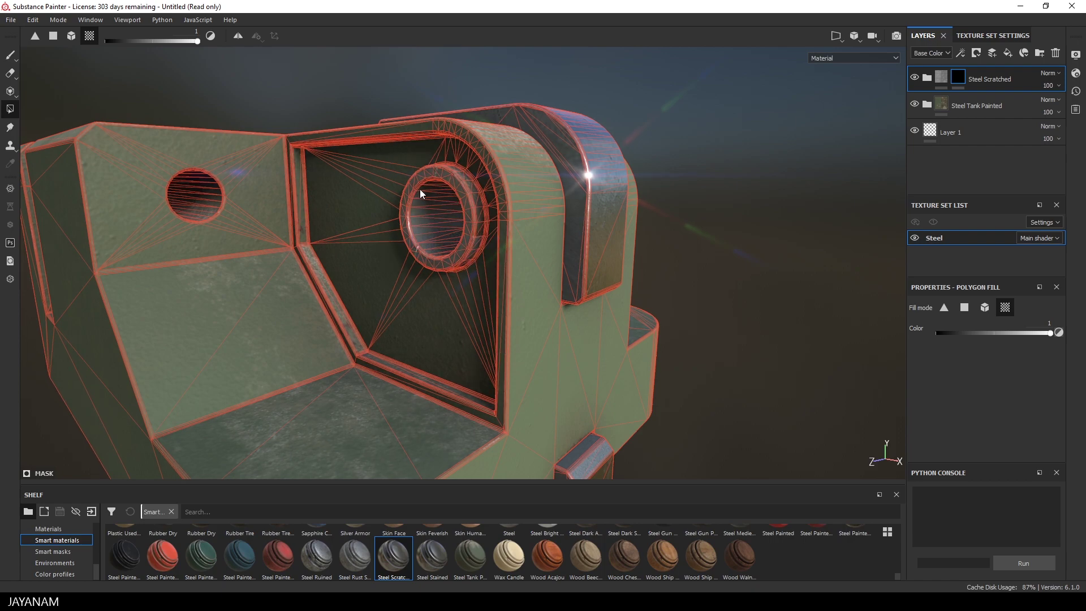
pyautogui.keyDown('alt'); pyautogui.moveTo(667, 215); pyautogui.dragTo(623, 260); pyautogui.keyUp('alt')
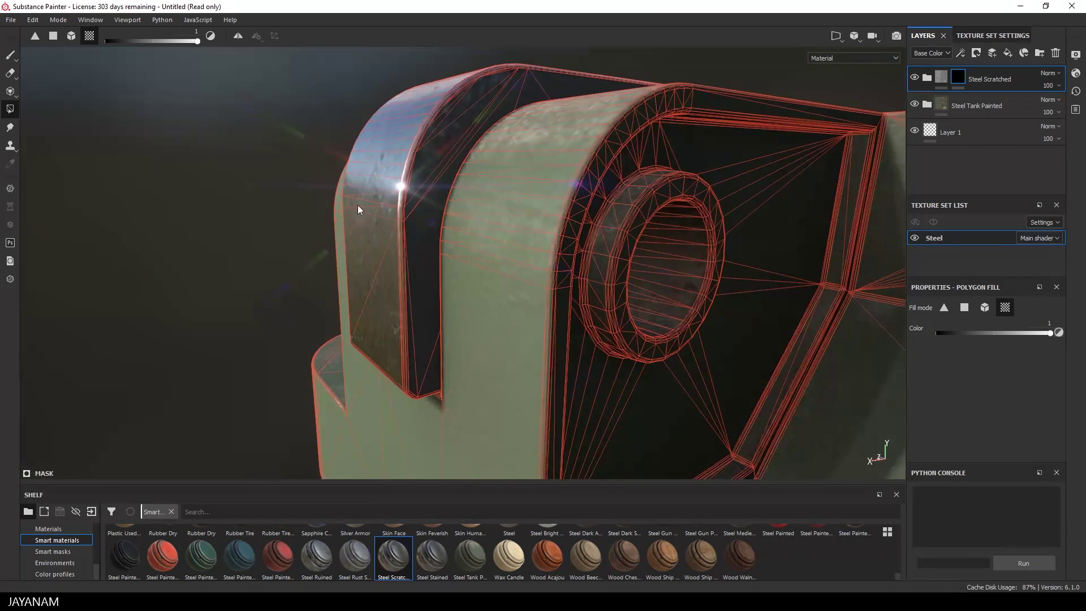
pyautogui.keyDown('alt'); pyautogui.moveTo(691, 291); pyautogui.dragTo(593, 221); pyautogui.keyUp('alt')
pyautogui.press('1')
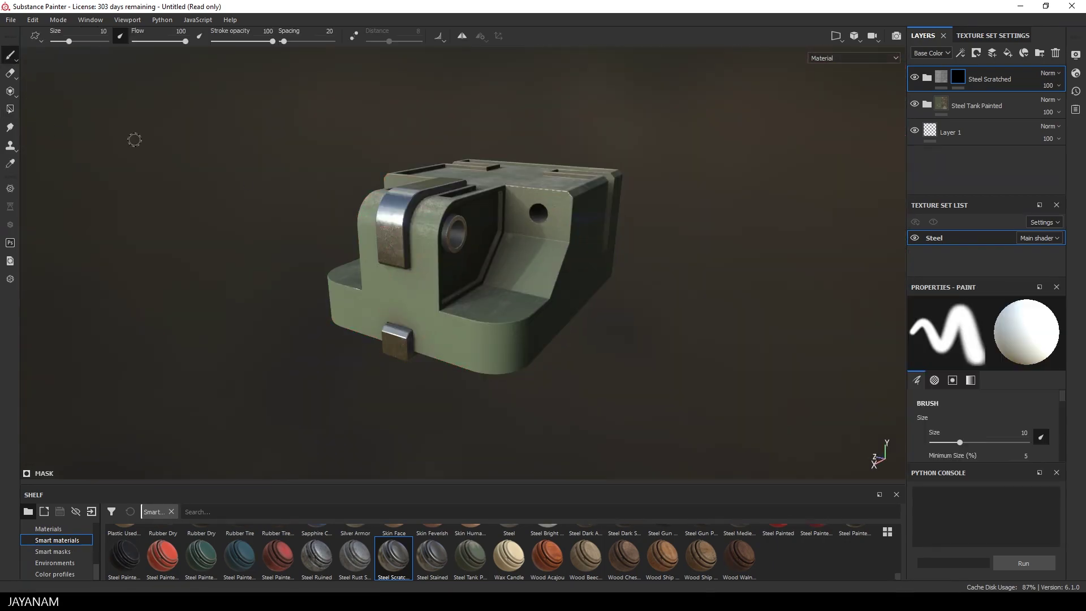
pyautogui.moveTo(170, 160)
pyautogui.keyDown('alt'); pyautogui.mouseDown()
pyautogui.moveTo(215, 164)
pyautogui.moveTo(238, 175)
pyautogui.moveTo(225, 181)
pyautogui.moveTo(236, 185)
pyautogui.mouseUp(); pyautogui.keyUp('alt')
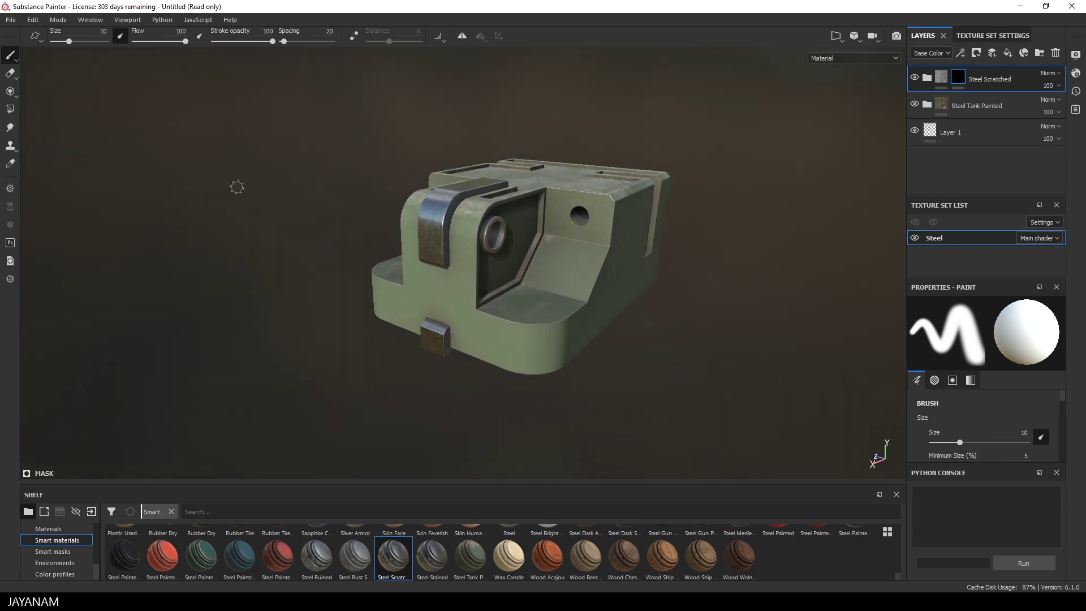
pyautogui.keyDown('alt'); pyautogui.moveTo(735, 262); pyautogui.dragTo(715, 266, button='middle'); pyautogui.keyUp('alt')
pyautogui.keyDown('alt'); pyautogui.moveTo(716, 265); pyautogui.dragTo(771, 303); pyautogui.keyUp('alt')
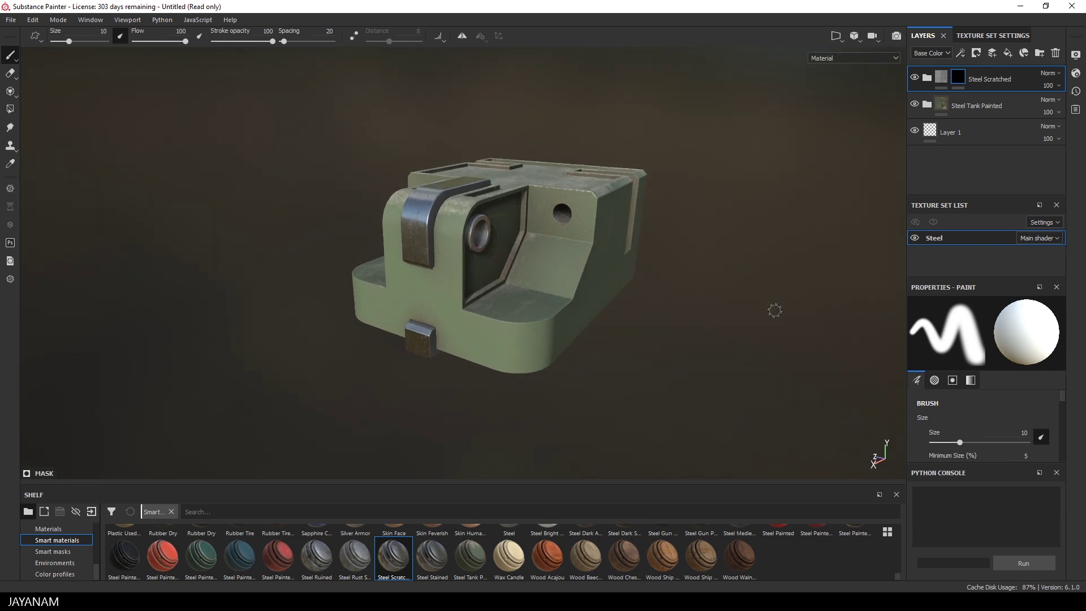